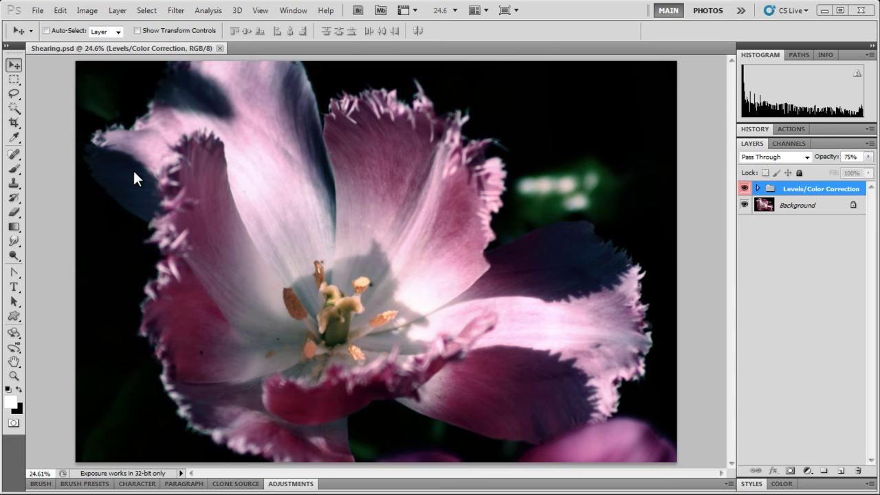
Step: Open the file information of Shearing.psd and view its camera data
click(35, 12)
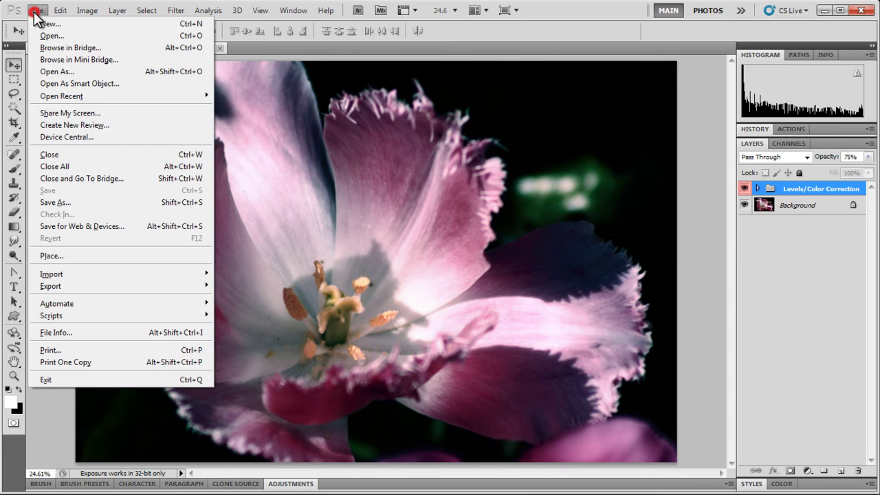
click(128, 330)
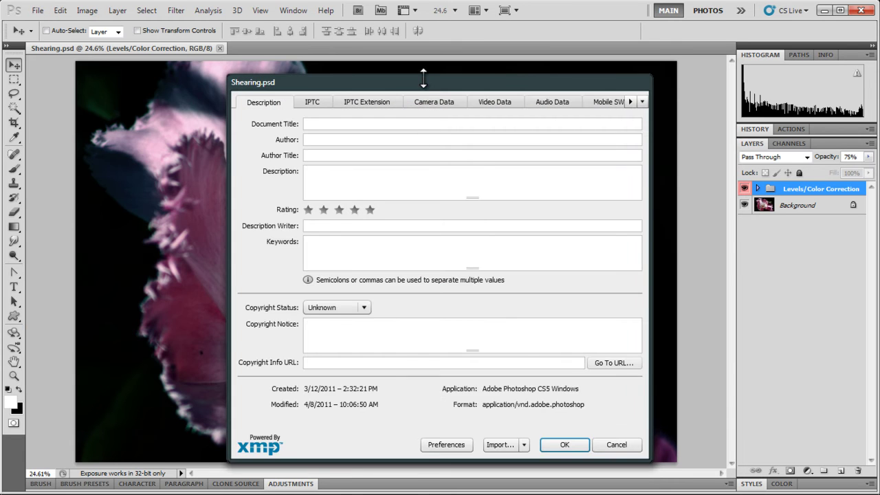
drag(424, 83, 444, 77)
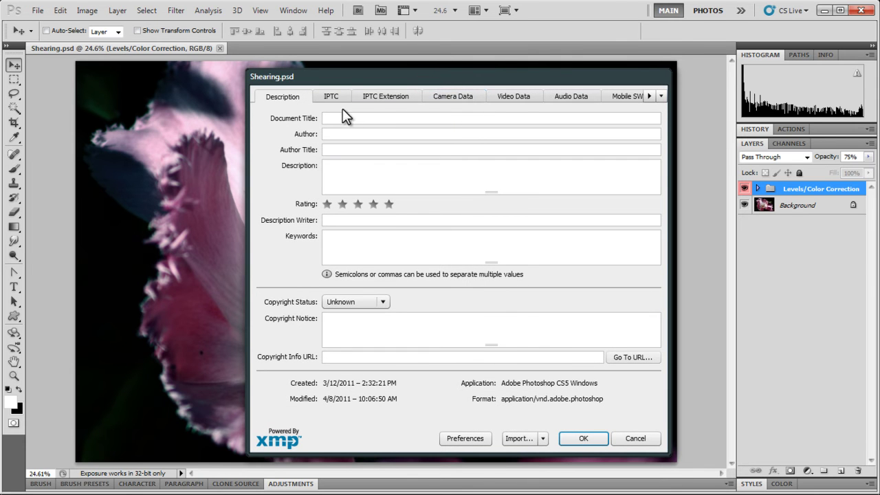
click(444, 99)
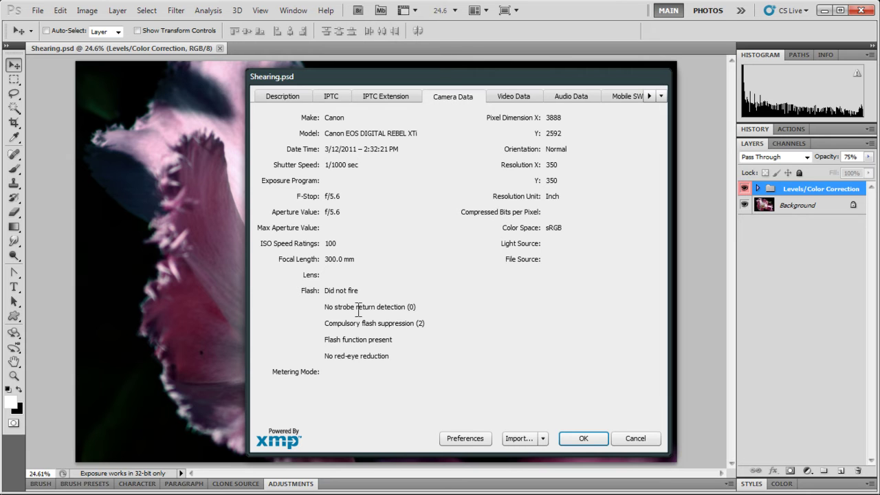
Step: Set the document title to "Shearing" in the description metadata and enter the author's full name with middle initial
click(283, 96)
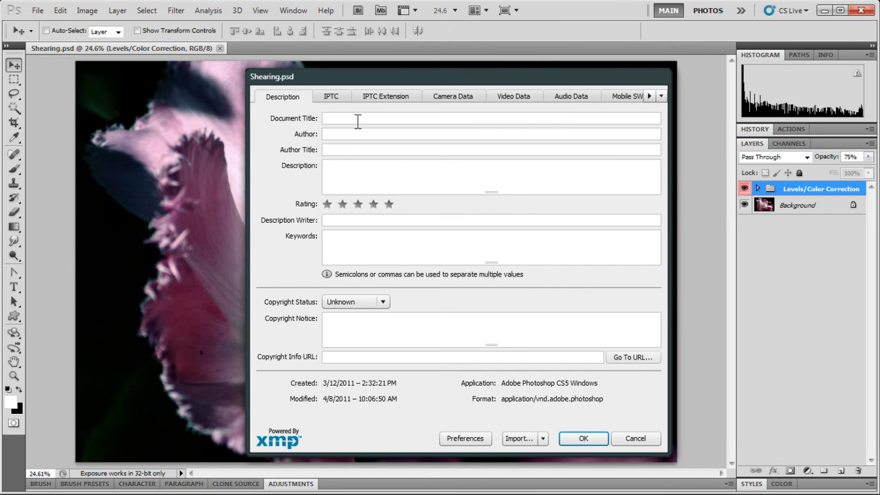
click(358, 121)
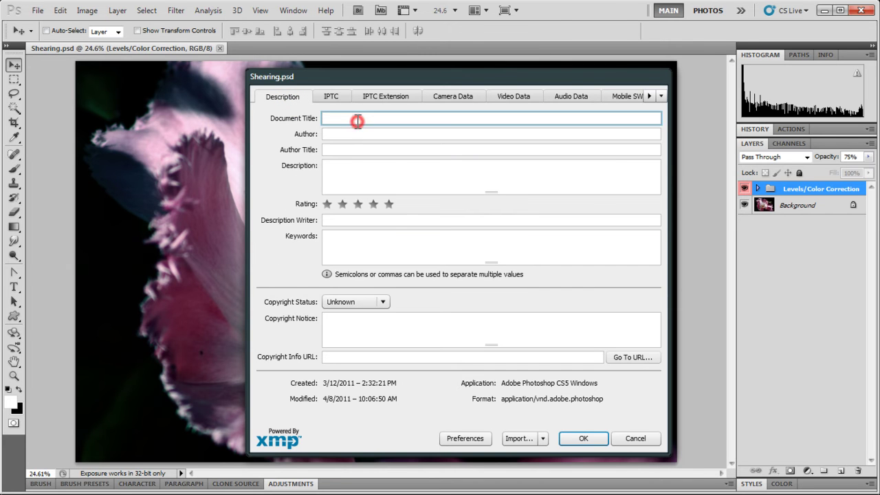
text(Shearing)
click(365, 135)
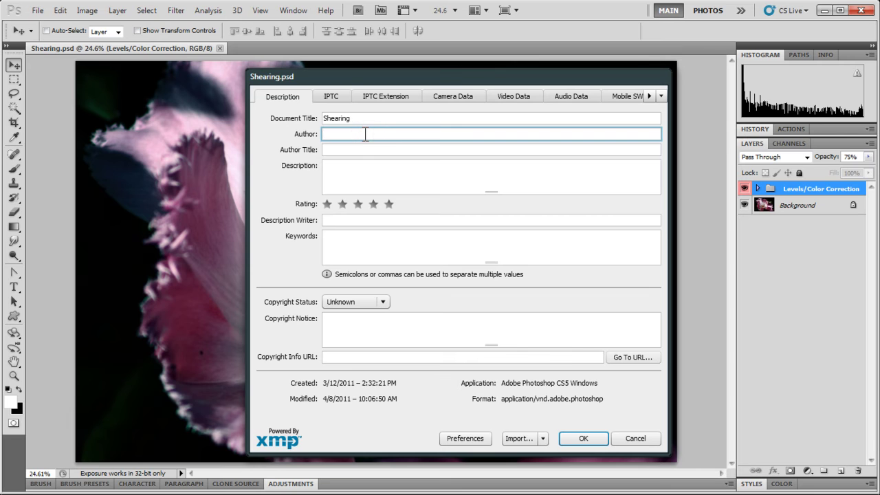
text(Corey)
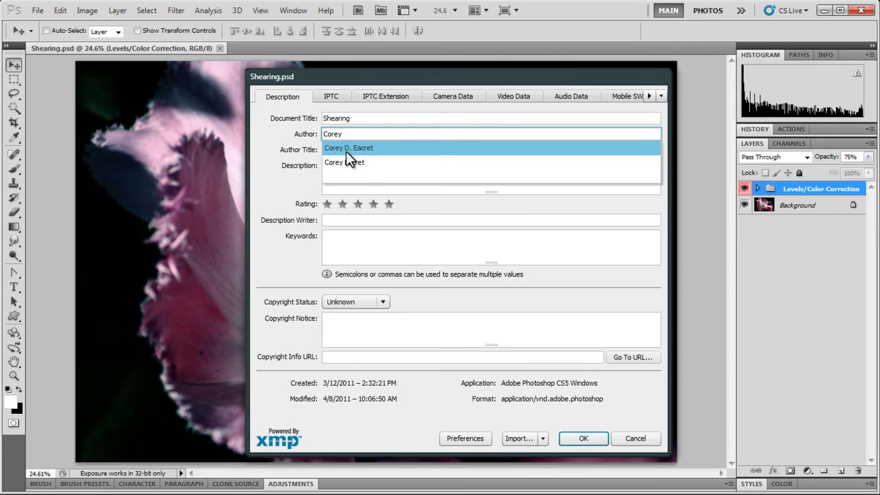
click(346, 149)
Step: Set the author title to "Photographer/Owner - Seven Photography DFW" and the description to "Shot @ Dallas Arboretum - 2011"
click(360, 147)
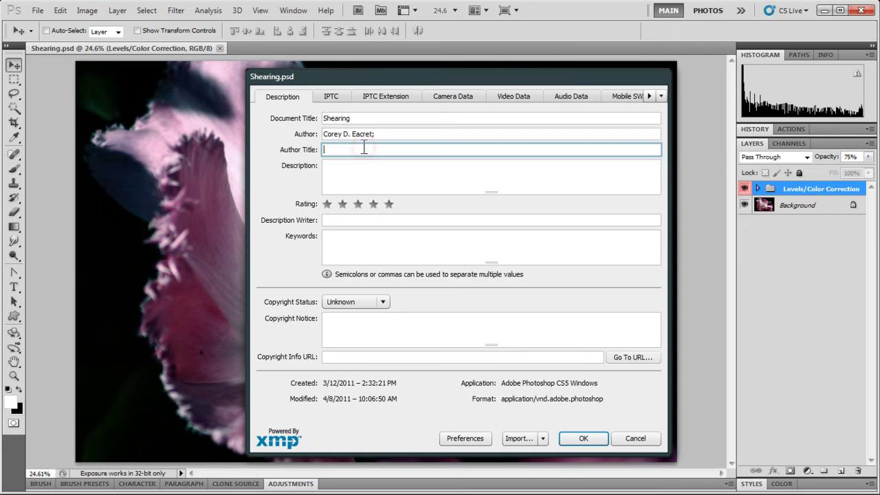
text(Pho)
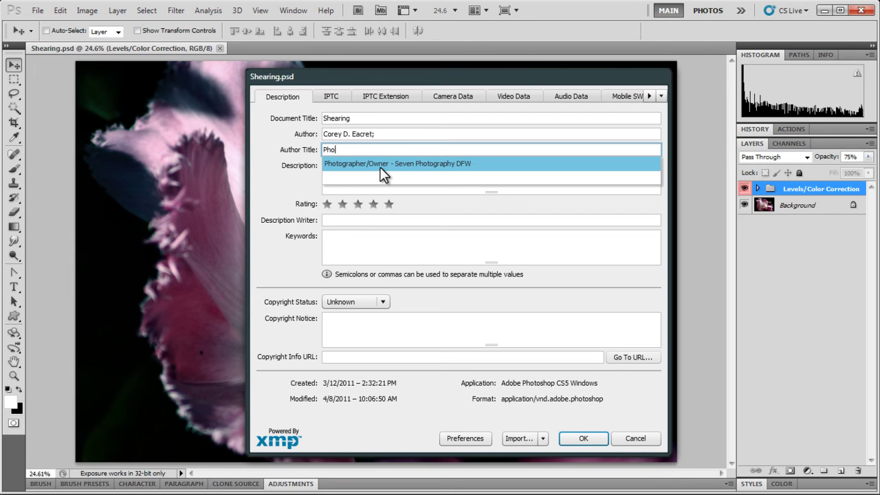
click(380, 167)
click(417, 175)
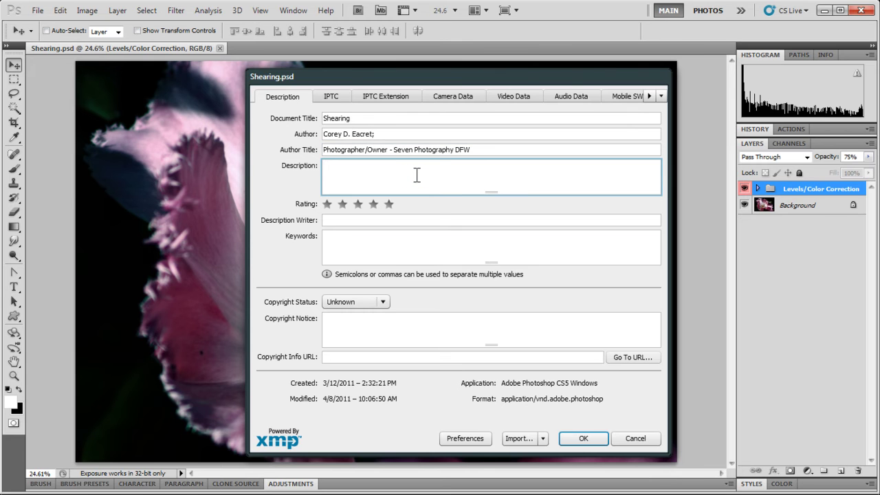
text(Shot @ Dallas Arboretum - 2001)
key(BackSpace)
text(11)
Step: Set the copyright status to Copyrighted, leave the description writer and keywords empty, and make the copyright notice ready for text
click(398, 222)
click(424, 253)
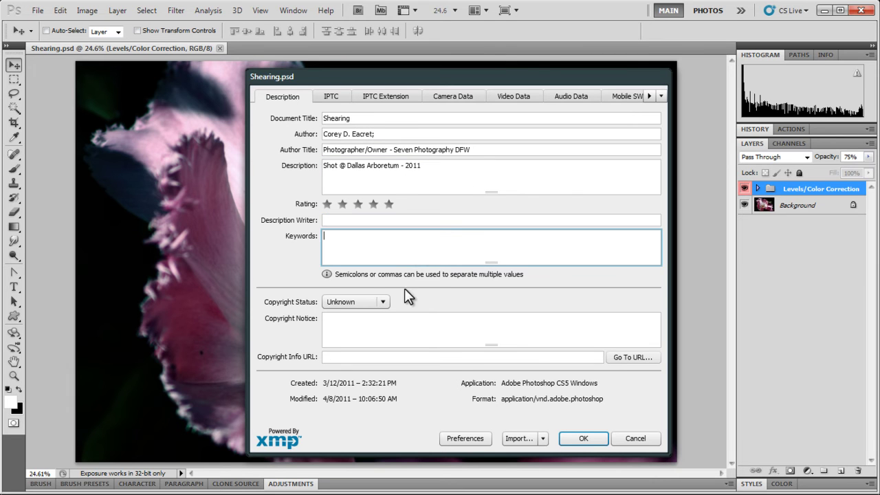
click(384, 303)
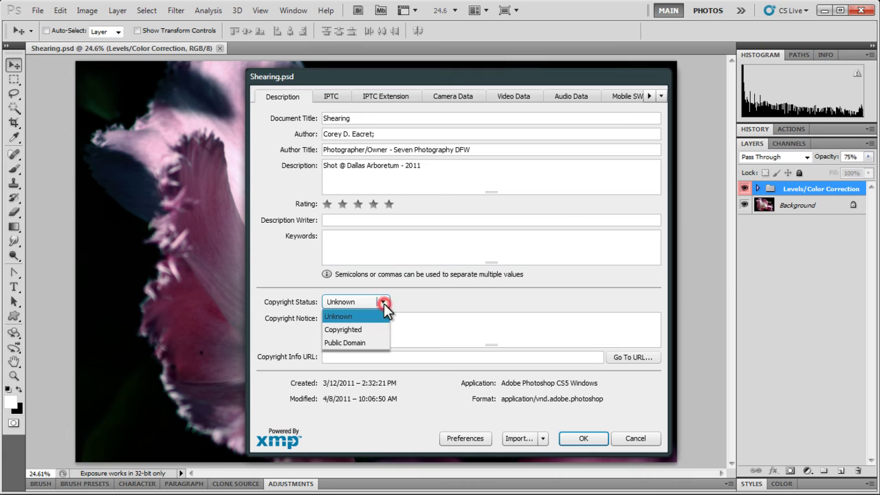
click(344, 331)
click(412, 344)
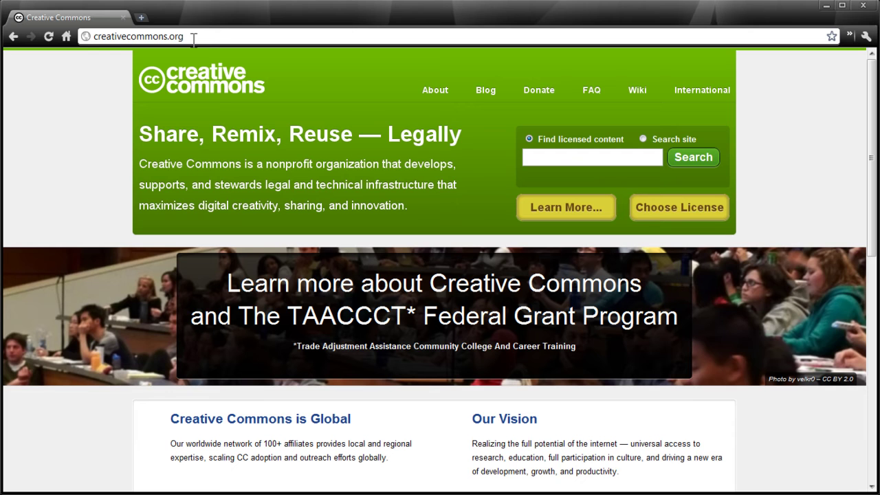
Step: In the Creative Commons license chooser in the browser, disallow commercial uses and modifications, keeping the International jurisdiction
click(689, 213)
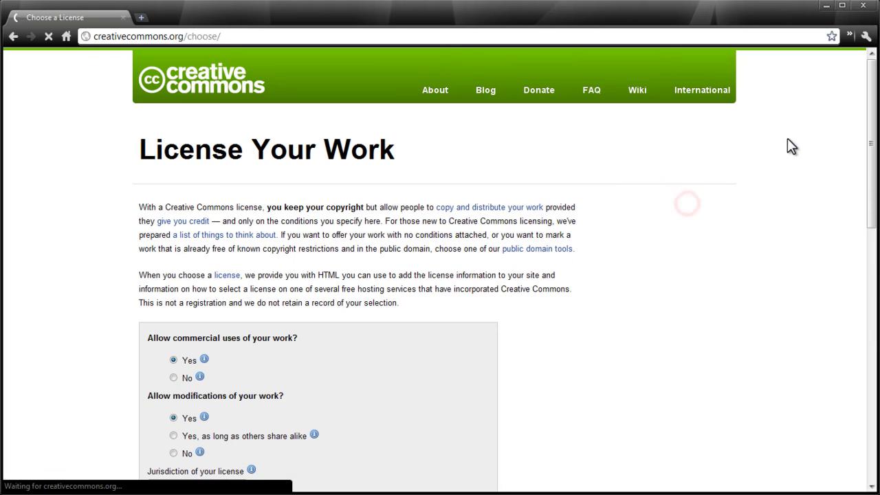
scroll(528, 235, down, 3)
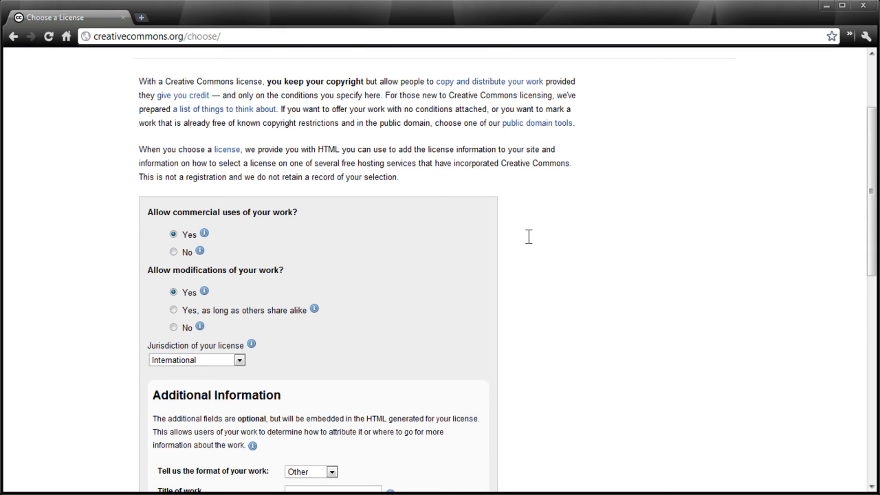
scroll(528, 236, down, 1)
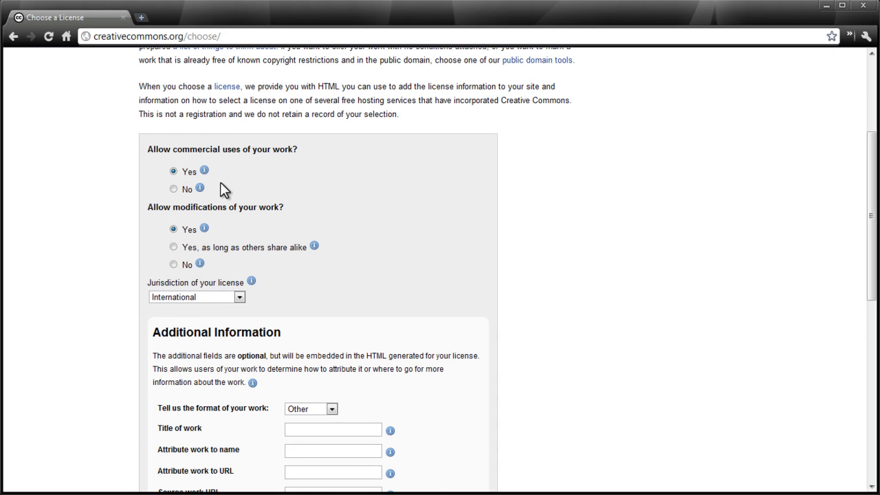
click(174, 190)
click(173, 266)
scroll(118, 264, down, 3)
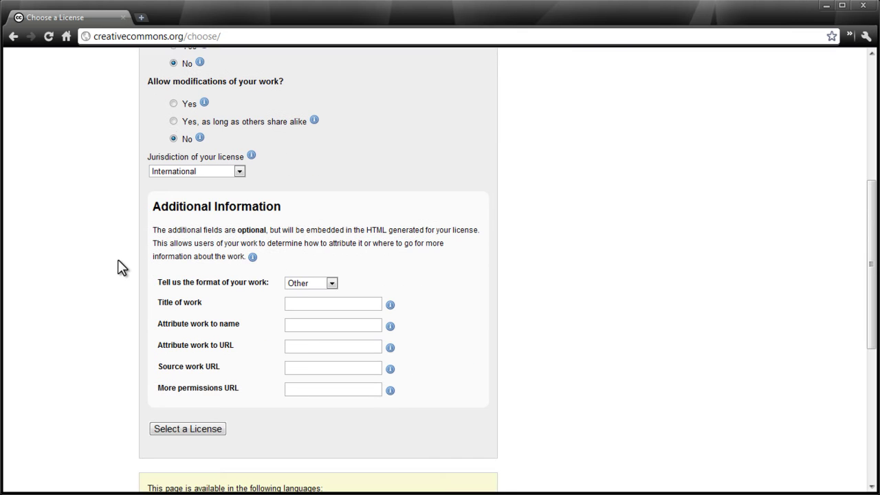
click(192, 173)
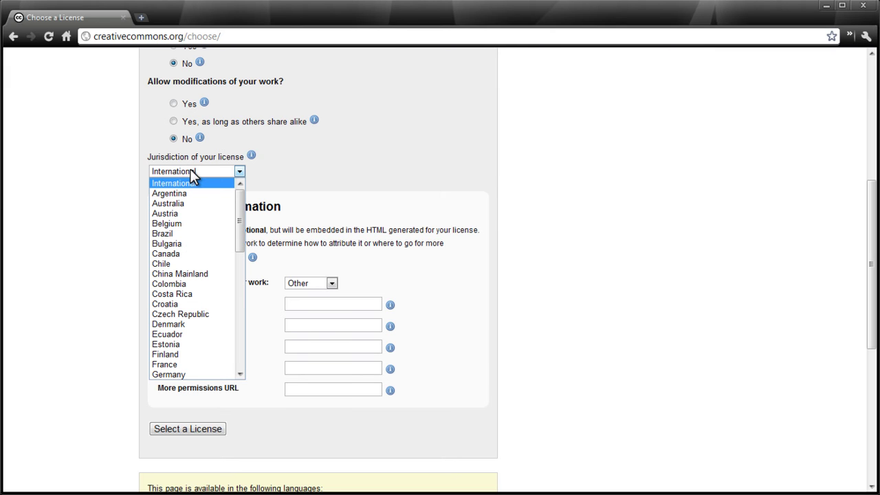
click(190, 171)
click(59, 284)
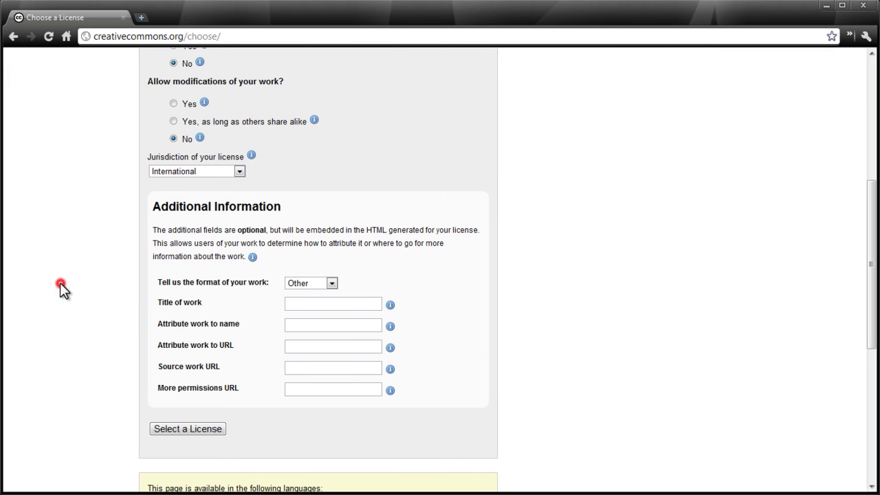
Step: Set the format of the work to Image and its title to "Shearing" in the additional license information
scroll(60, 283, down, 3)
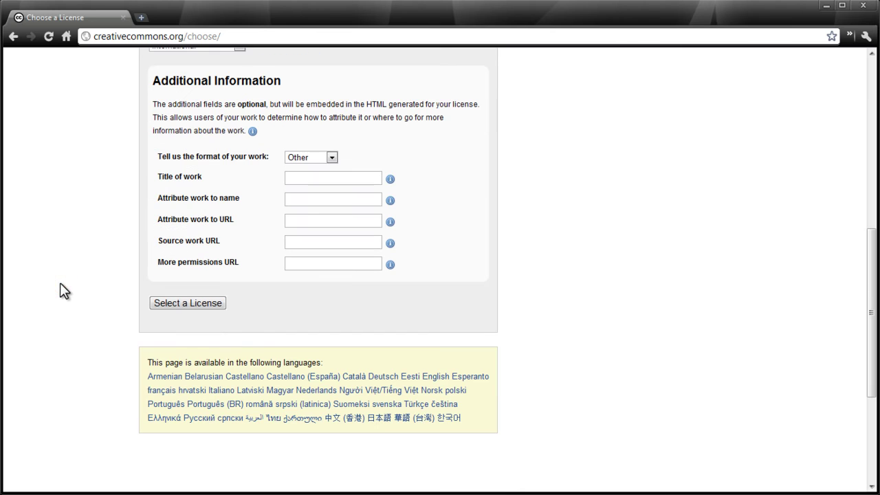
click(316, 156)
click(307, 199)
click(336, 178)
text(Shearing)
Step: Attribute the work to the author's full name, leave the URL fields empty, and generate the license
click(331, 200)
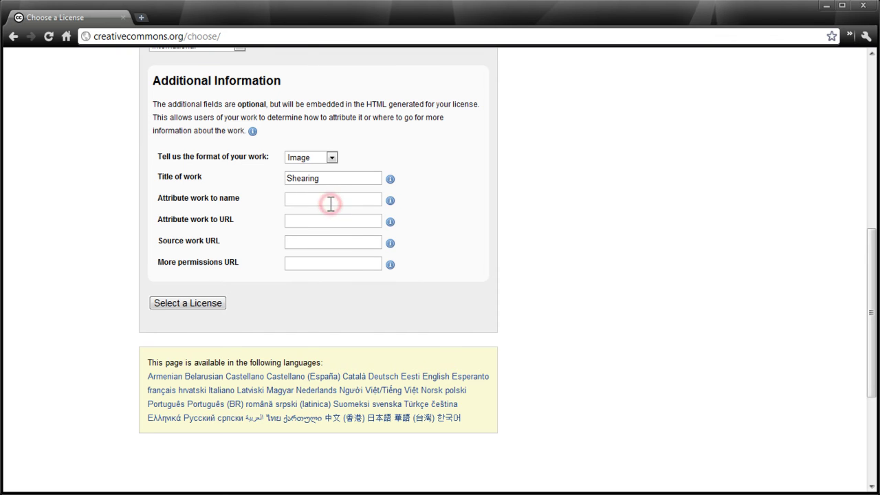
text(Corey D. Eacret)
key(Tab)
click(329, 239)
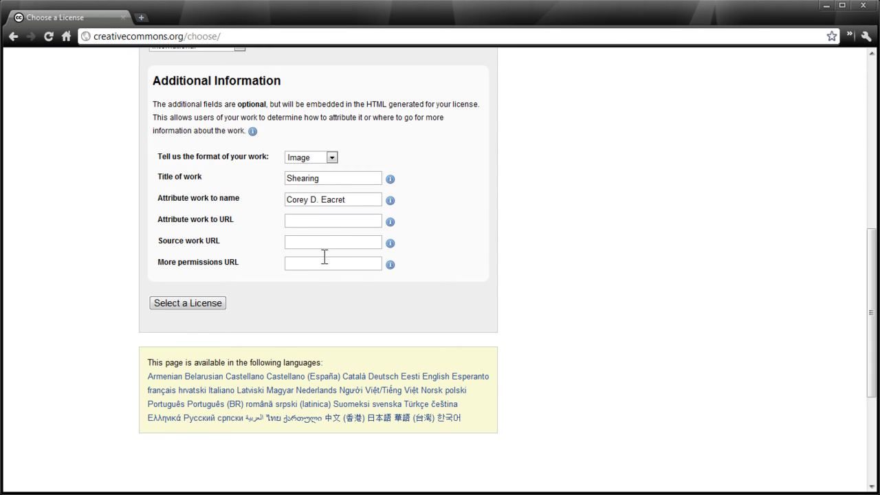
click(326, 262)
click(213, 304)
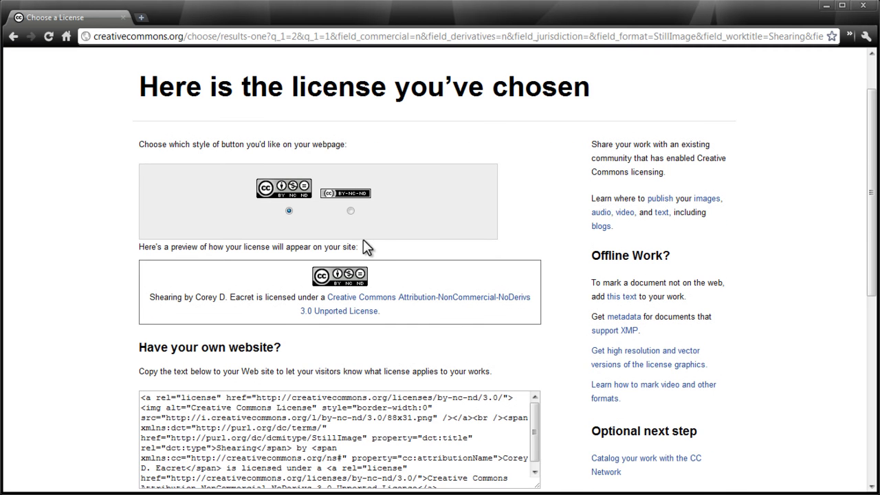
Step: Copy the license sentence from the preview and paste it into the copyright notice of Shearing.psd in Photoshop
scroll(110, 287, down, 3)
scroll(113, 289, up, 2)
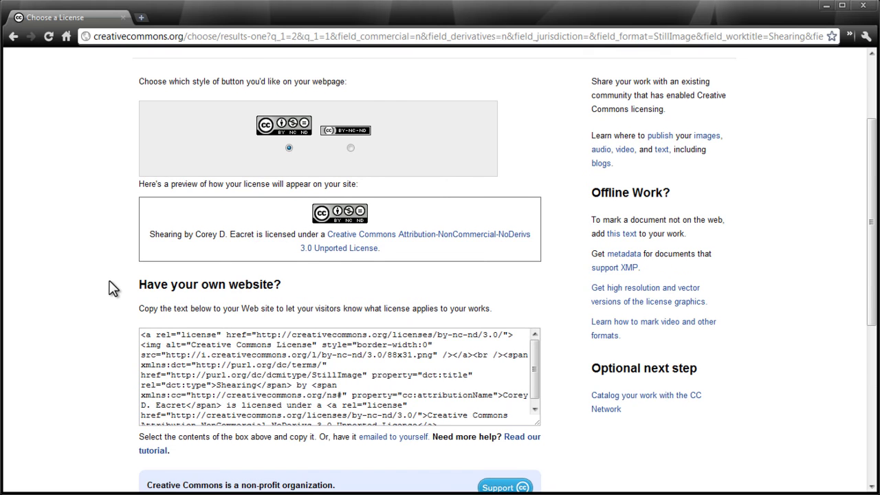
click(150, 235)
drag(150, 235, 399, 252)
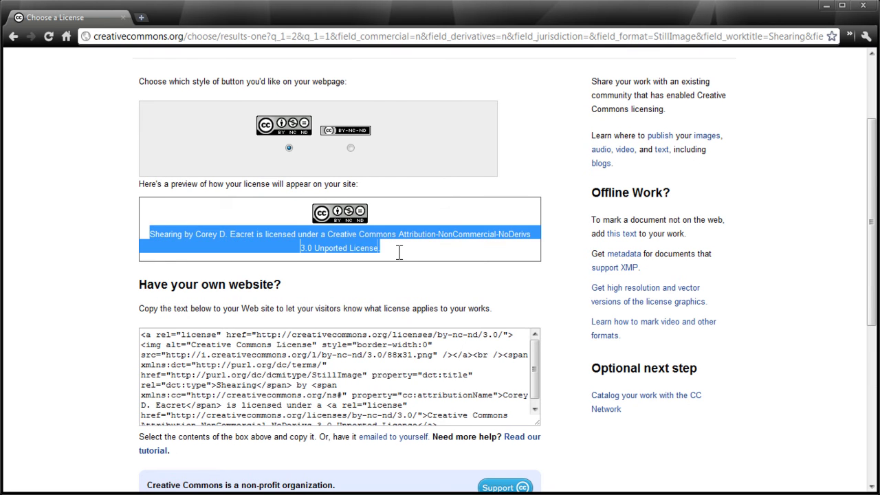
key(ctrl+c)
key(alt+Tab)
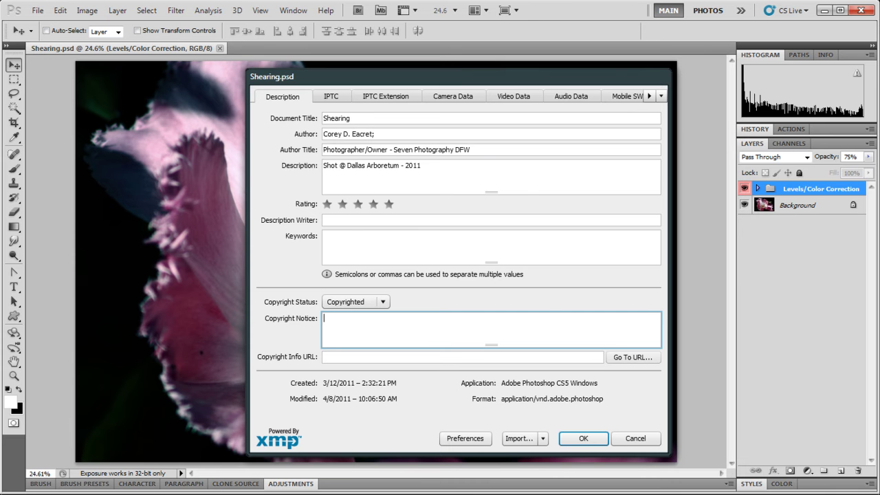
key(ctrl+v)
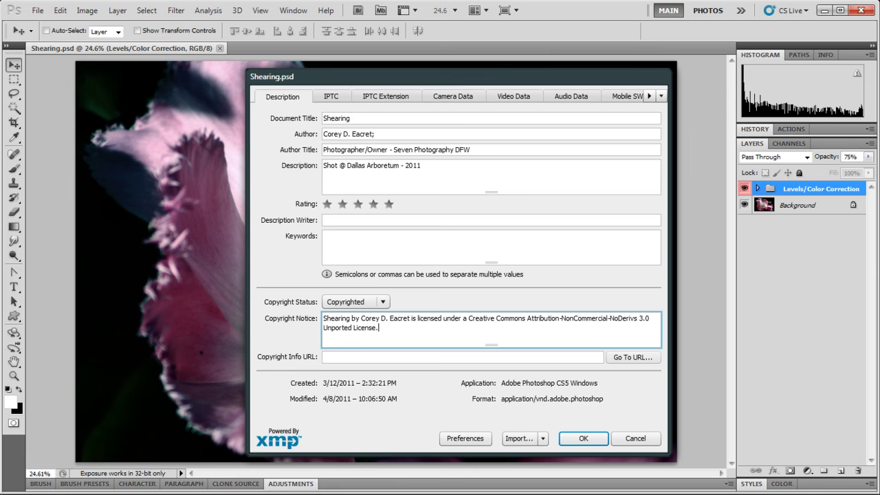
Step: Switch back to the browser, open the linked Attribution-NonCommercial-NoDerivs 3.0 Unported license page and review its conditions
key(alt+Tab)
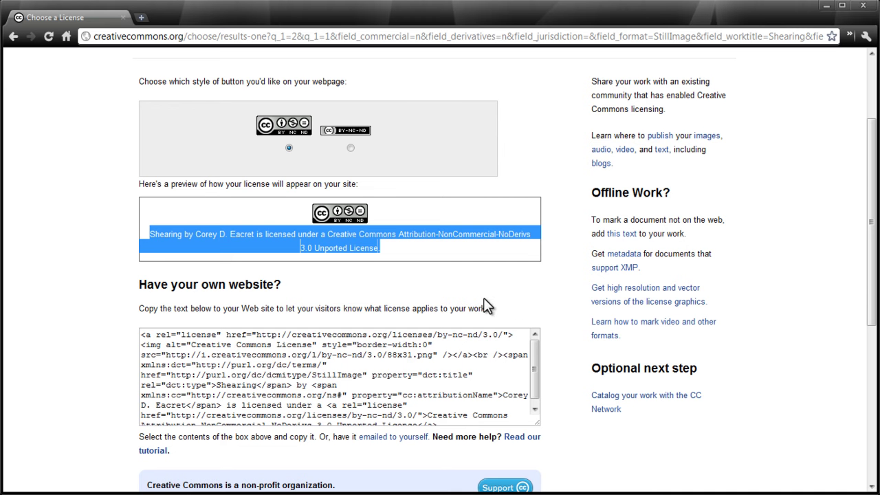
click(465, 209)
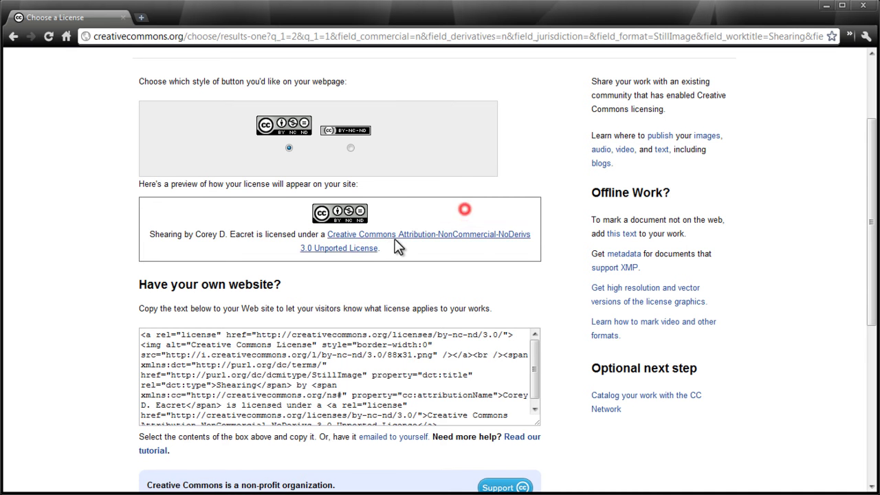
click(389, 234)
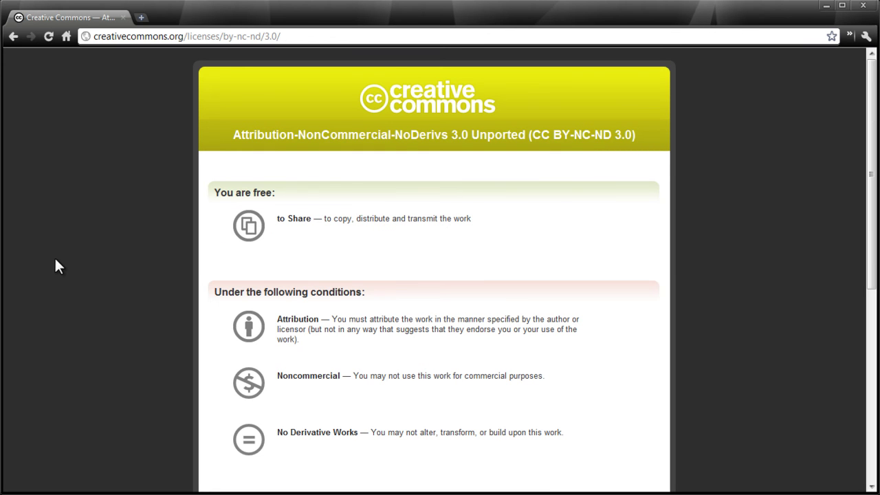
scroll(55, 262, down, 10)
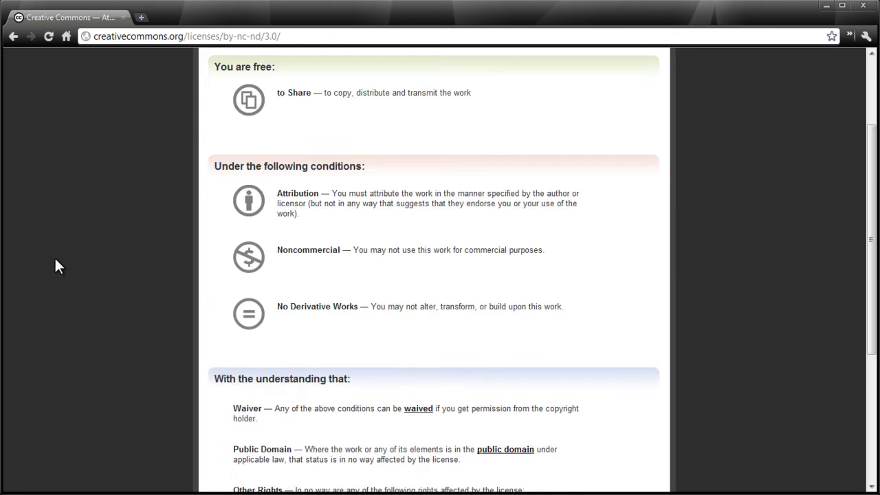
scroll(55, 261, up, 10)
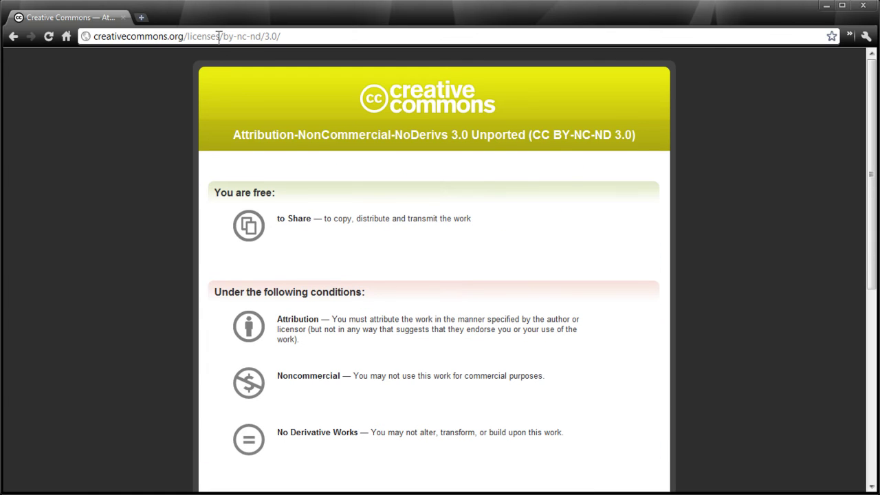
Step: Copy the license page's web address, paste it into the Copyright Info URL of Shearing.psd in Photoshop, and apply the file information
click(218, 36)
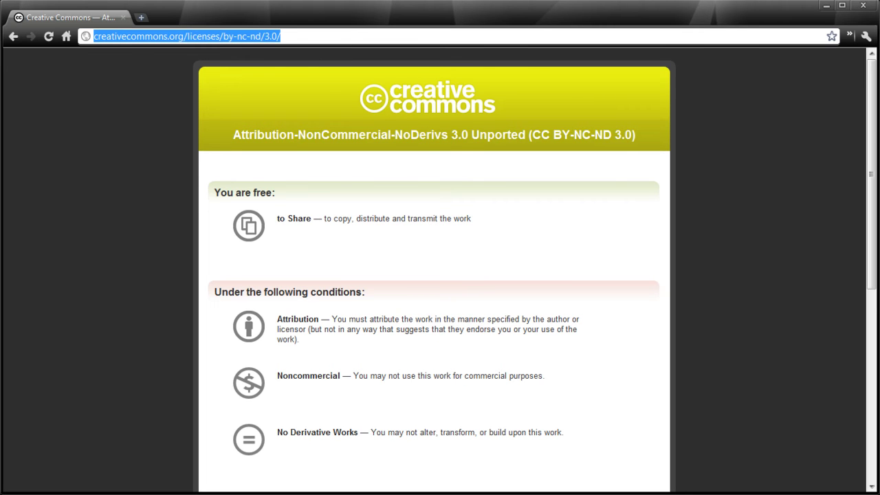
key(alt+Tab)
click(367, 355)
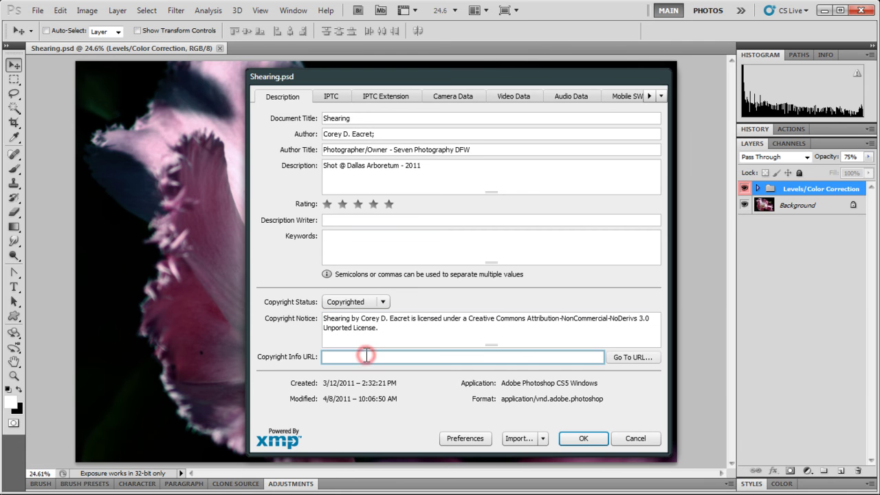
key(ctrl+v)
click(406, 327)
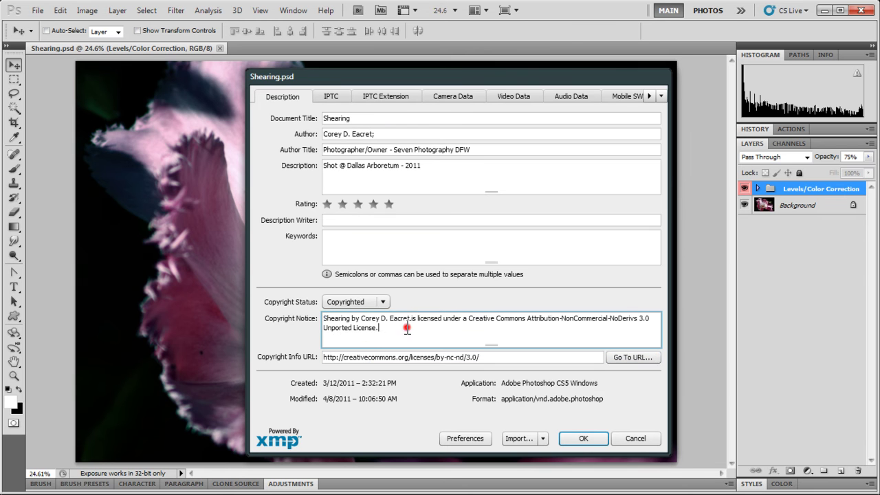
key(ctrl+a)
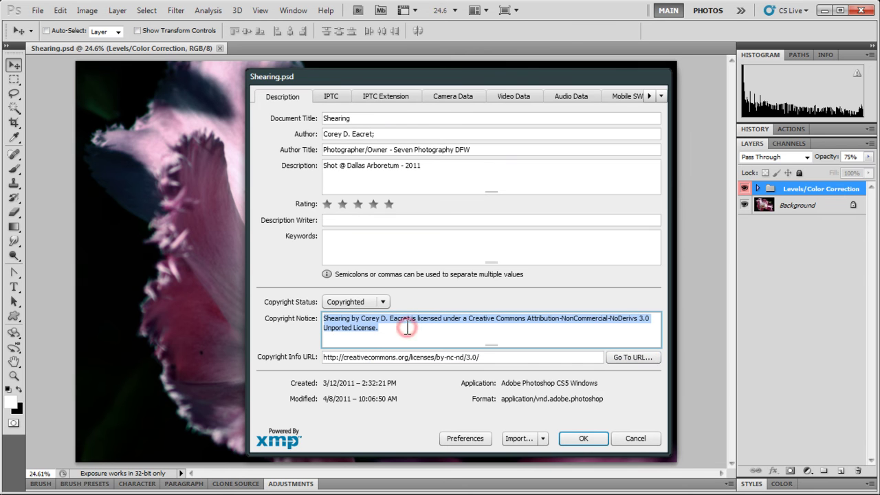
click(581, 439)
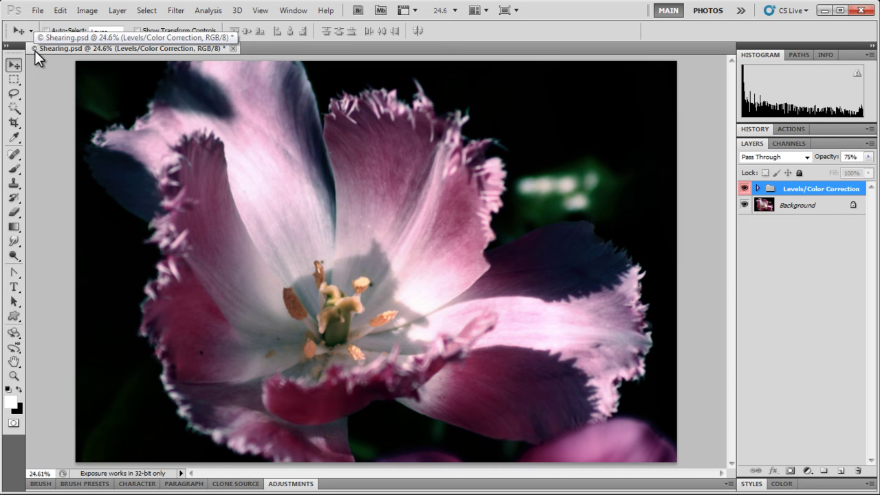
click(53, 135)
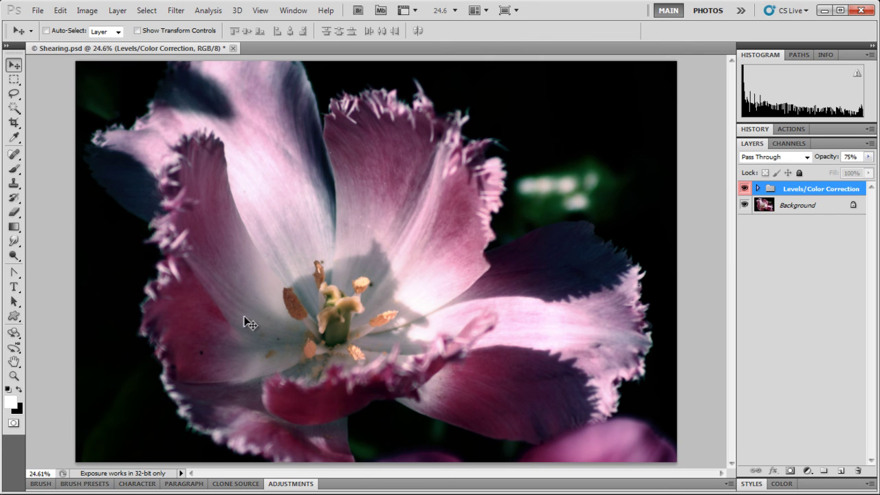
Step: Activate the Custom Shape tool and choose the second of the two triangular ornament logos as the shape
click(16, 320)
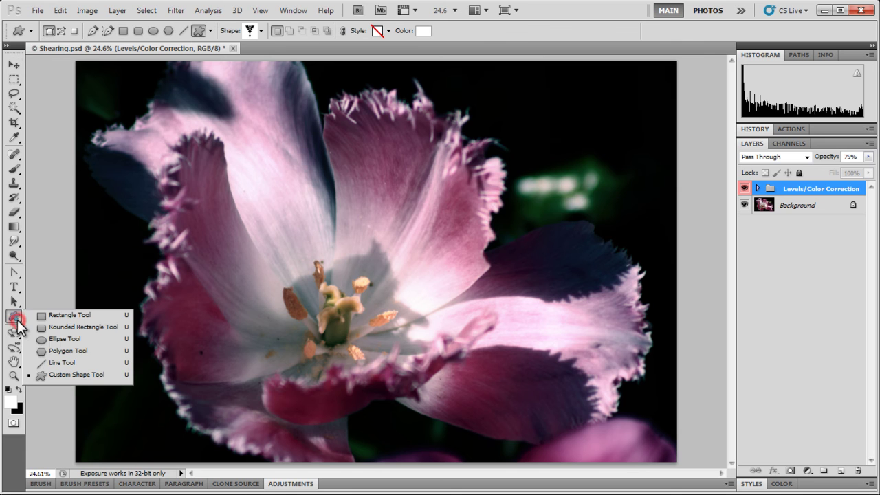
click(46, 315)
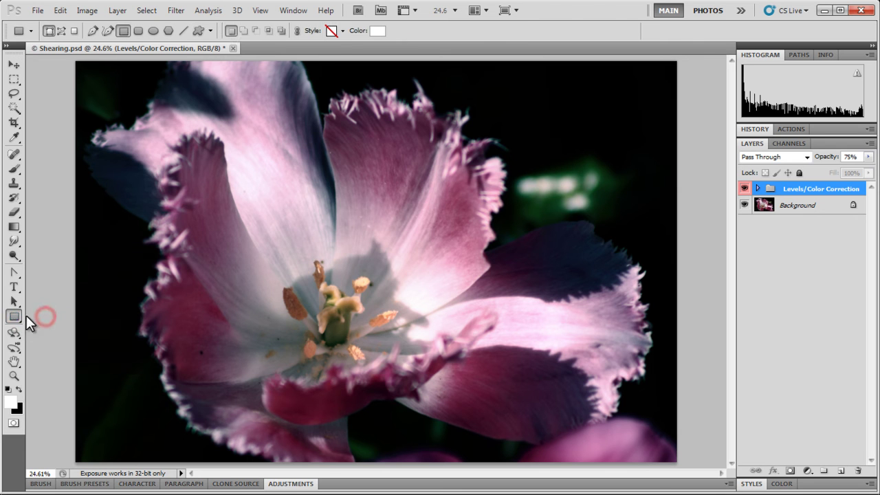
click(14, 317)
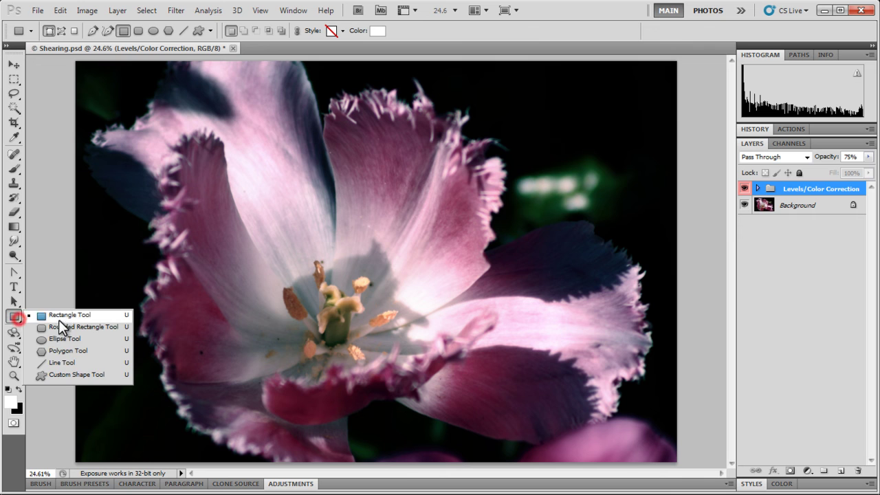
click(71, 375)
click(261, 31)
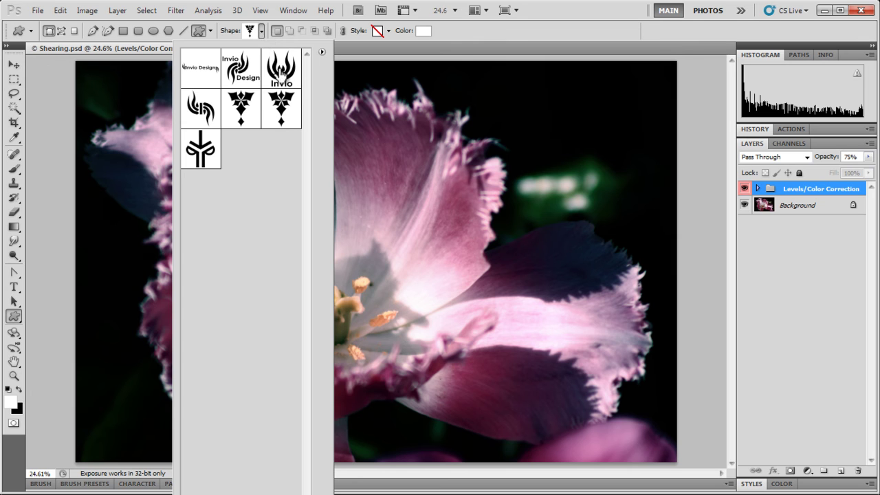
click(281, 116)
click(561, 22)
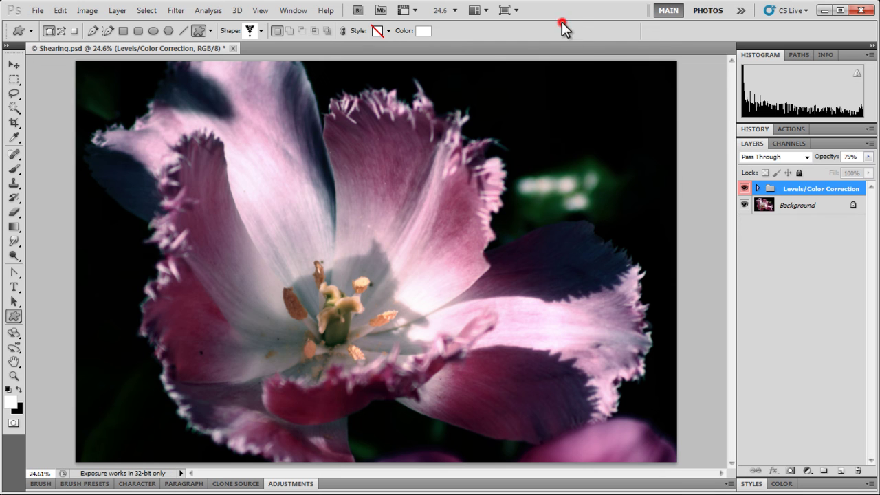
Step: Draw a small white logo on the petal beside the flower's center and move it down next to the stamens
drag(240, 291, 273, 328)
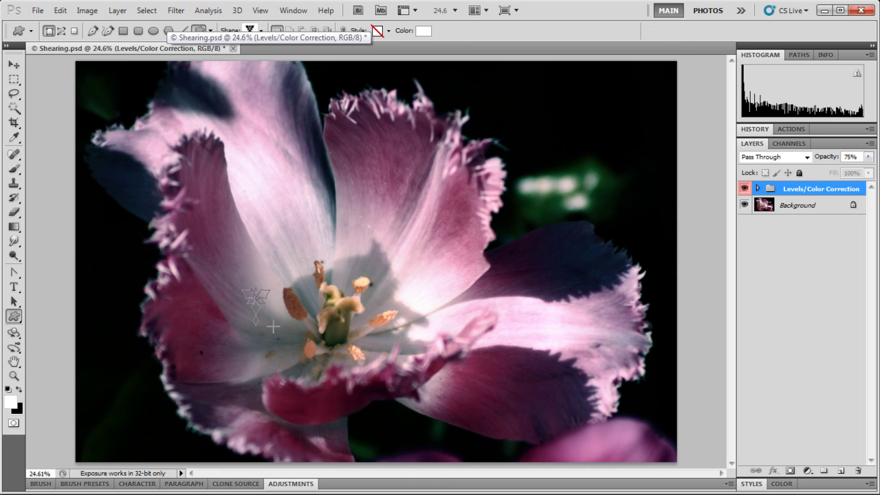
drag(273, 327, 273, 327)
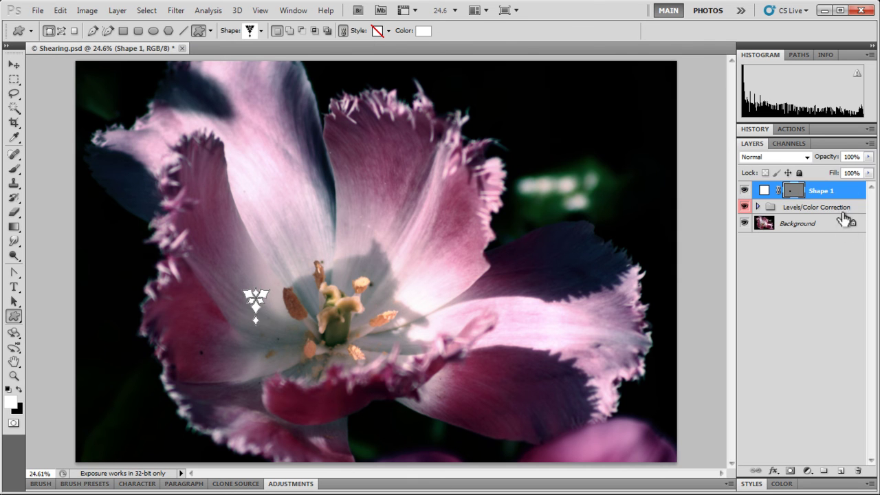
click(794, 190)
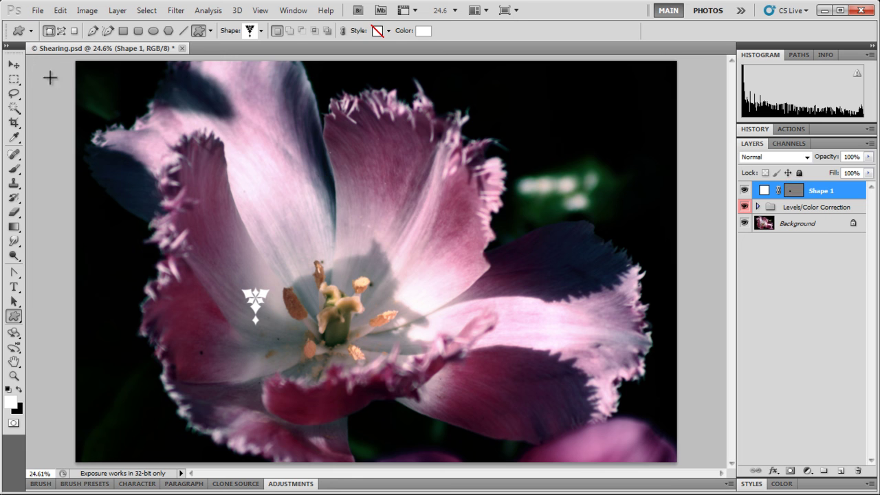
click(14, 64)
drag(256, 308, 287, 349)
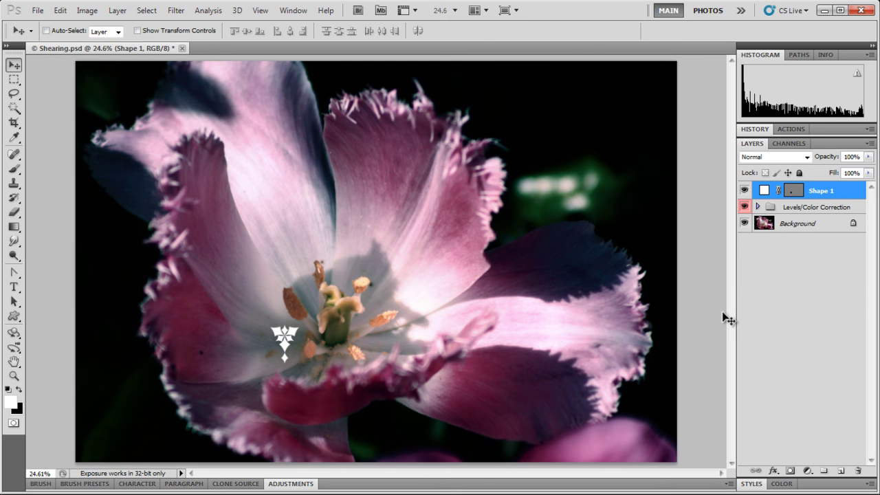
Step: Set the logo shape layer's blend mode to Overlay and its opacity to 3%
right_click(845, 194)
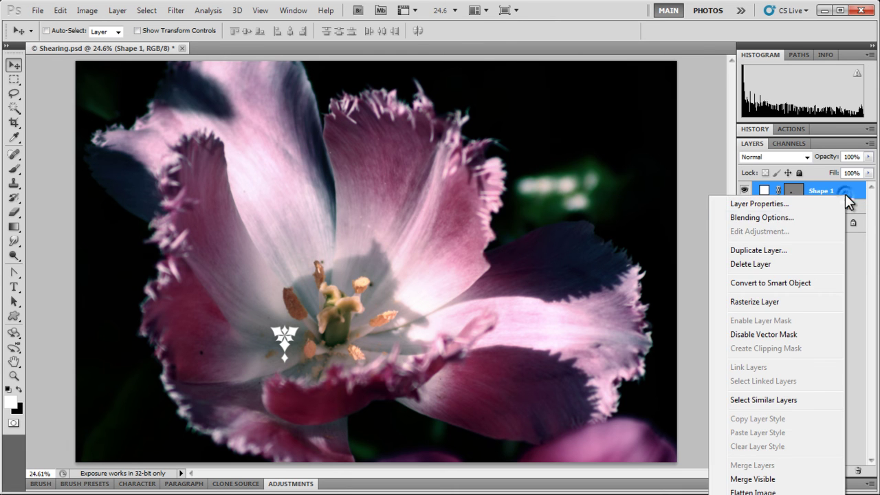
click(785, 218)
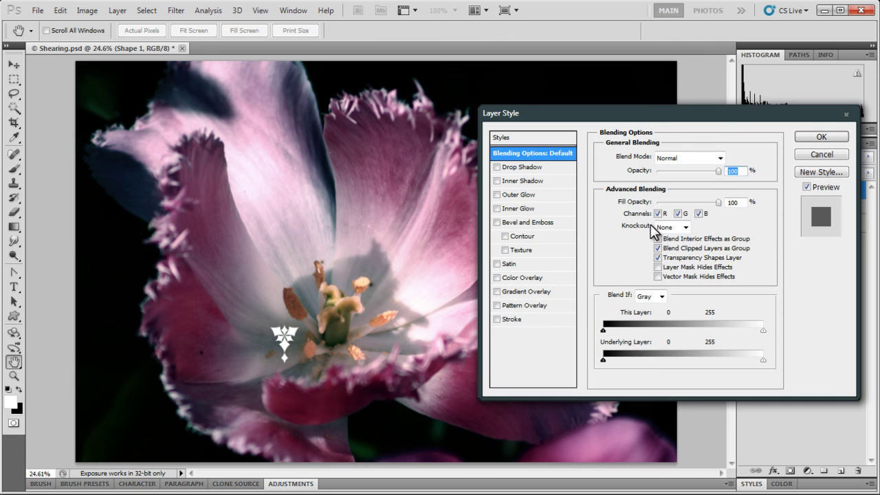
click(681, 157)
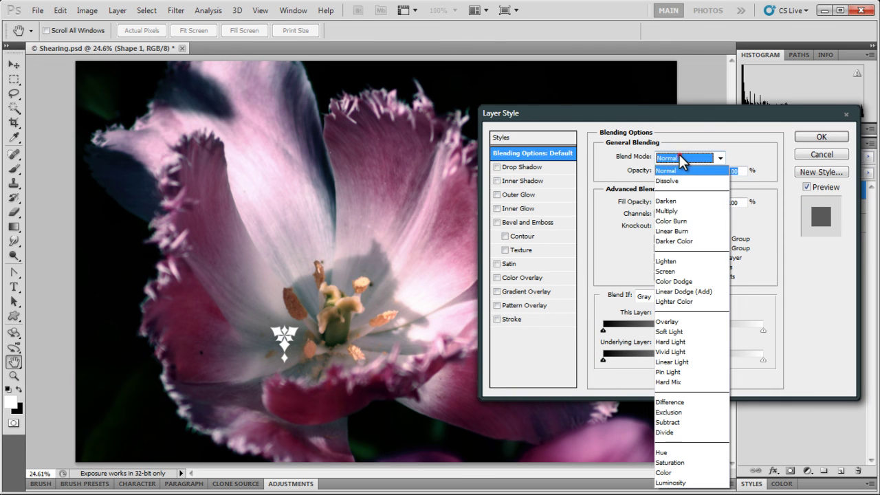
click(682, 324)
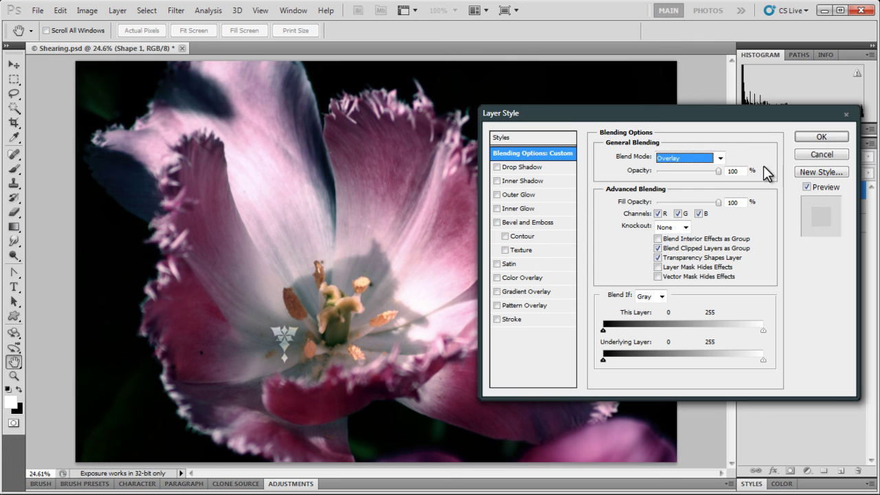
double_click(741, 172)
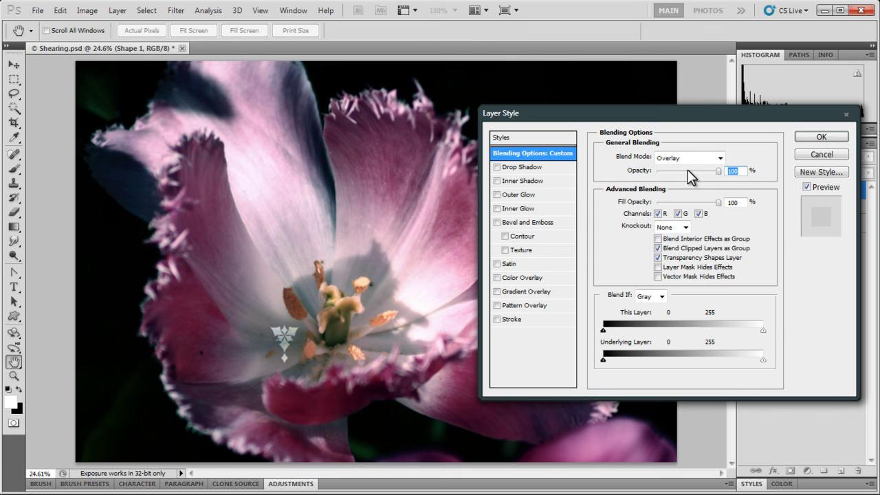
text(3)
key(Return)
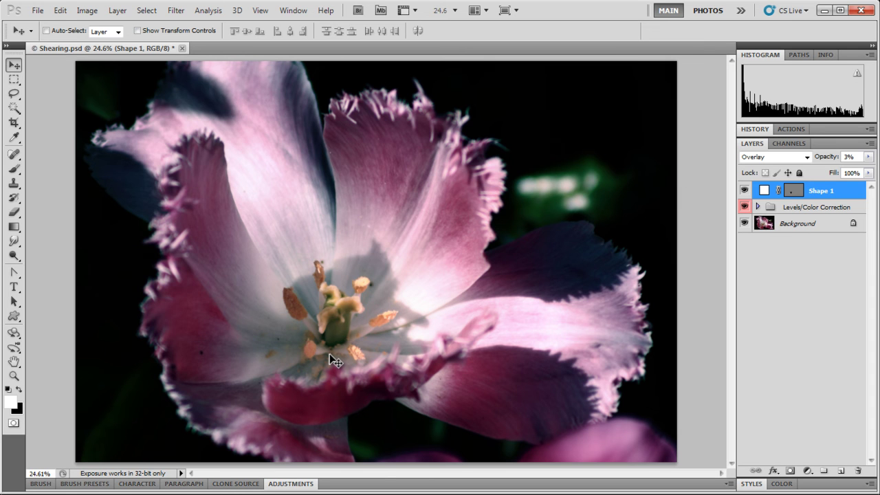
Step: Zoom in on the flower's center around the faint logo and check which image adjustments are available for the shape layer
click(13, 376)
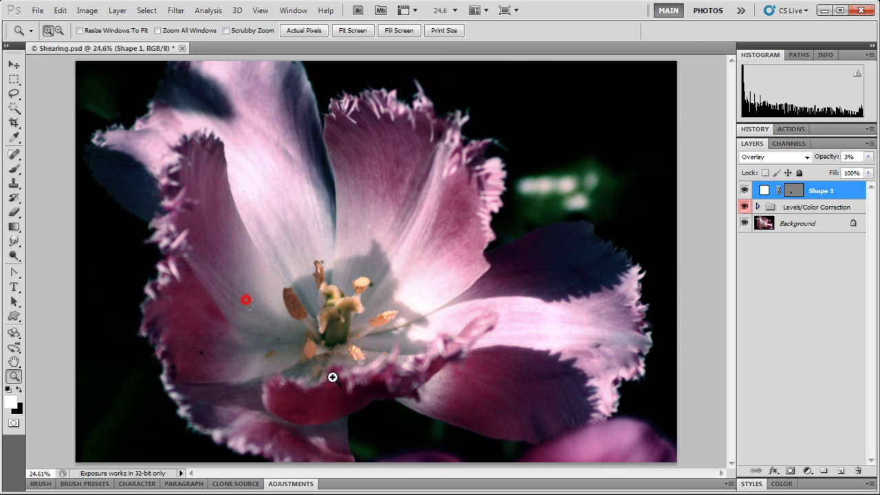
click(334, 379)
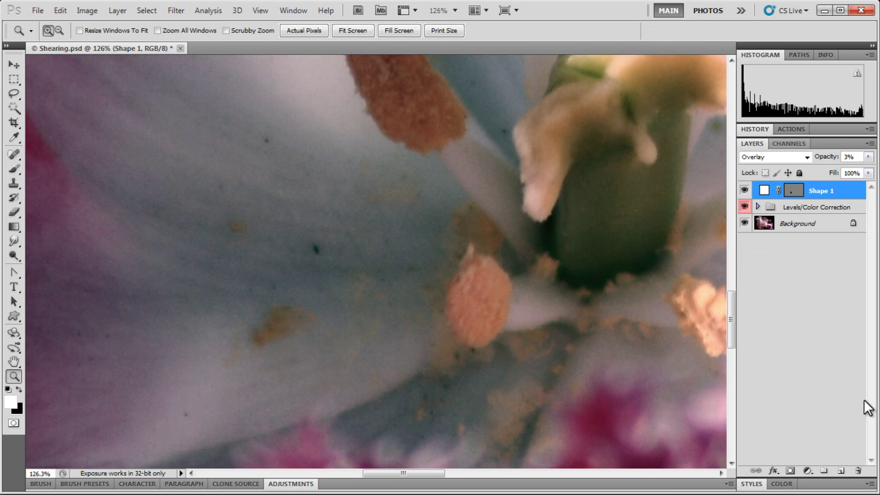
click(115, 10)
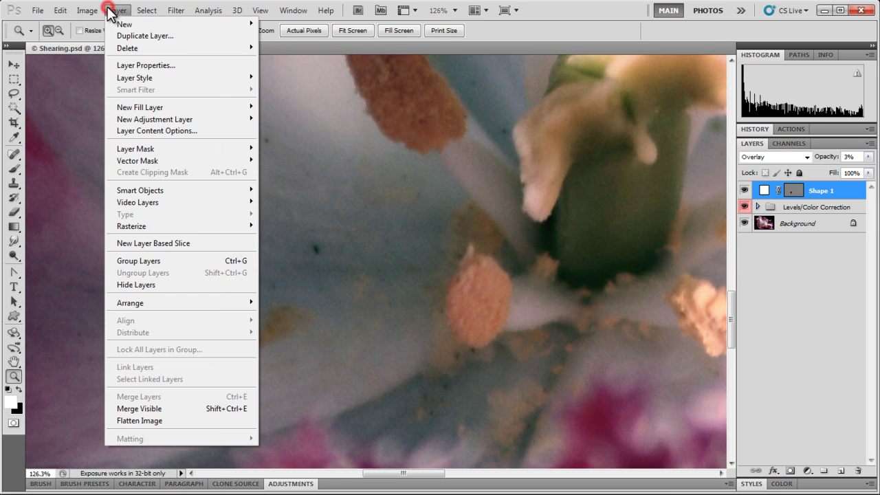
mouse_move(95, 45)
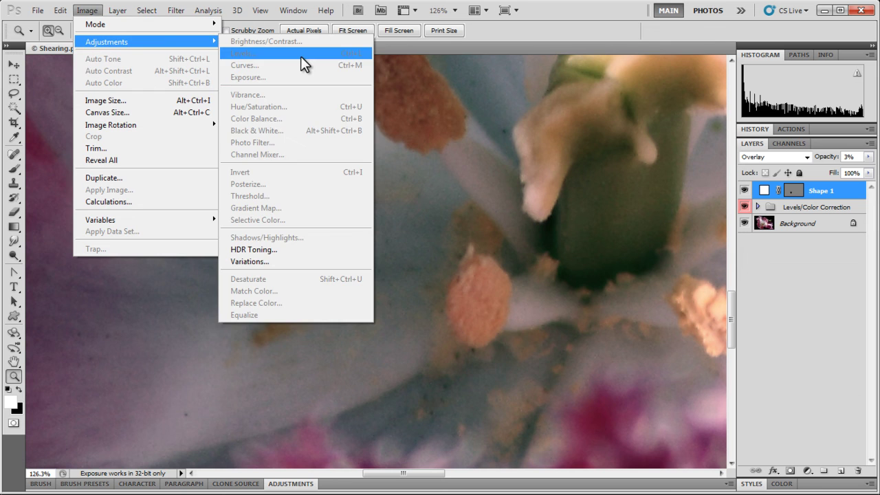
click(780, 323)
Step: Add an empty layer above the logo shape layer and try to apply a Levels adjustment directly to it
click(843, 473)
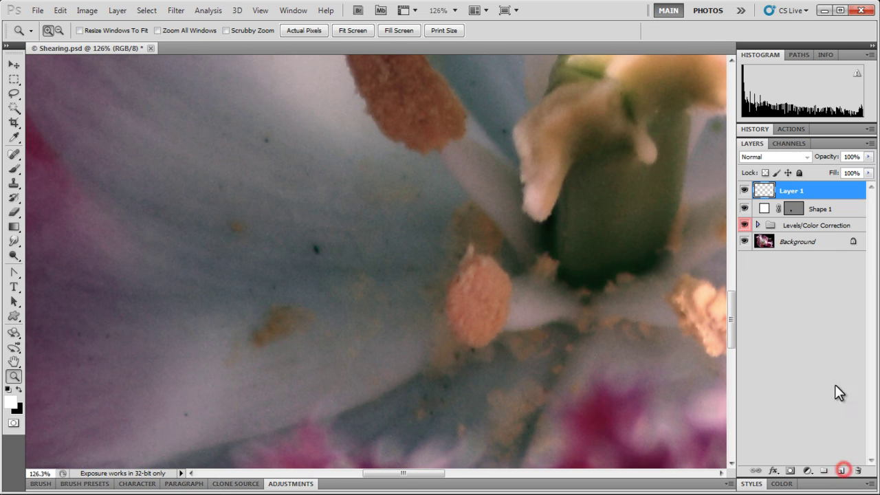
click(86, 11)
mouse_move(124, 47)
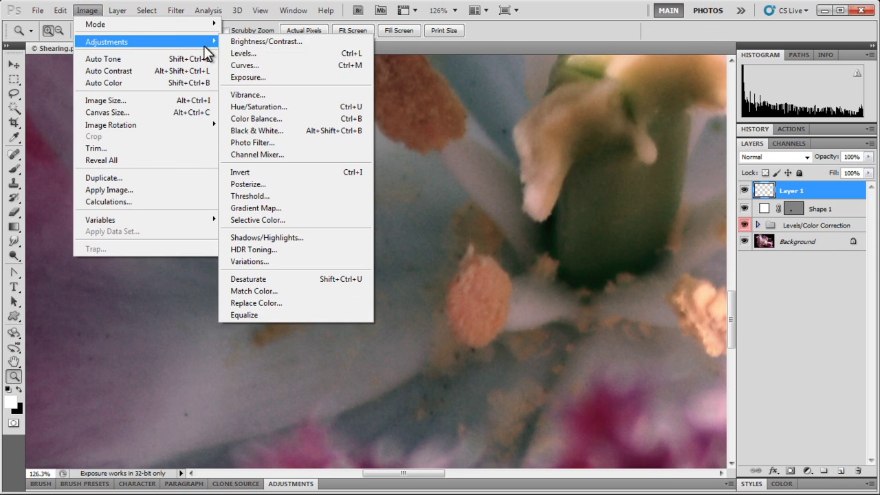
click(271, 55)
click(446, 210)
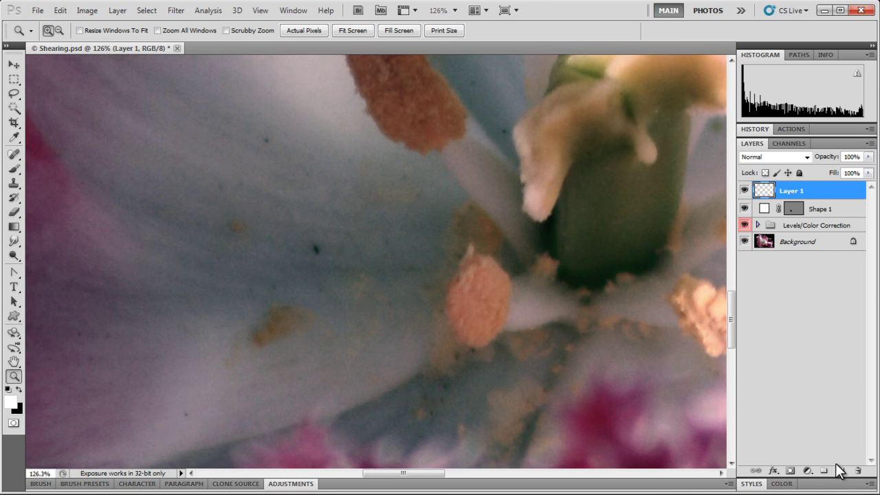
Step: Add a Levels adjustment layer above all layers with input levels of 47, 0.86 and 182, and collapse its settings
click(807, 472)
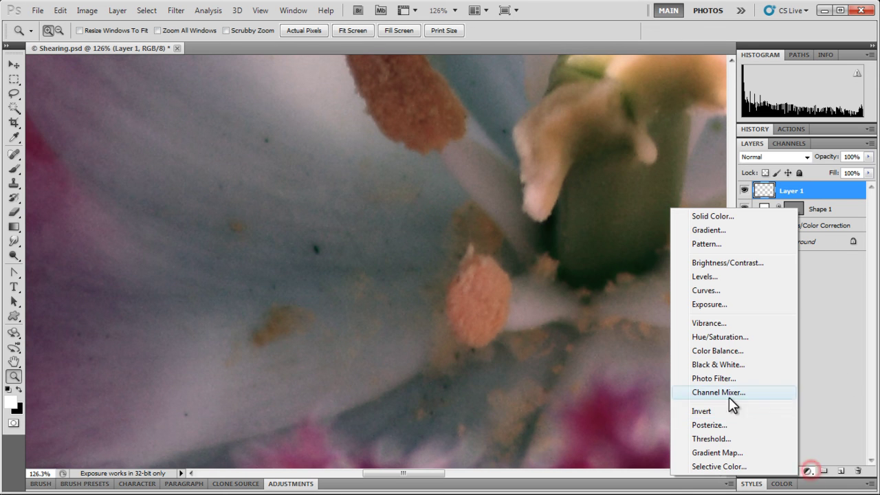
click(719, 273)
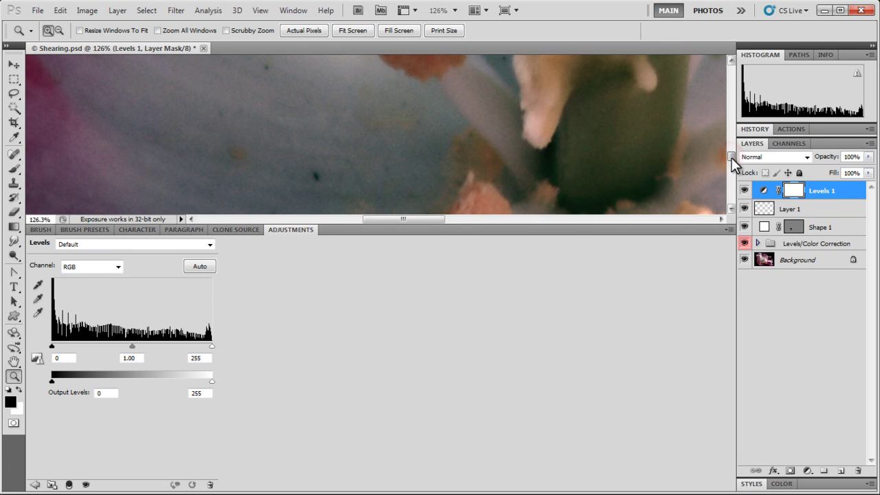
drag(133, 346, 154, 348)
drag(212, 346, 166, 347)
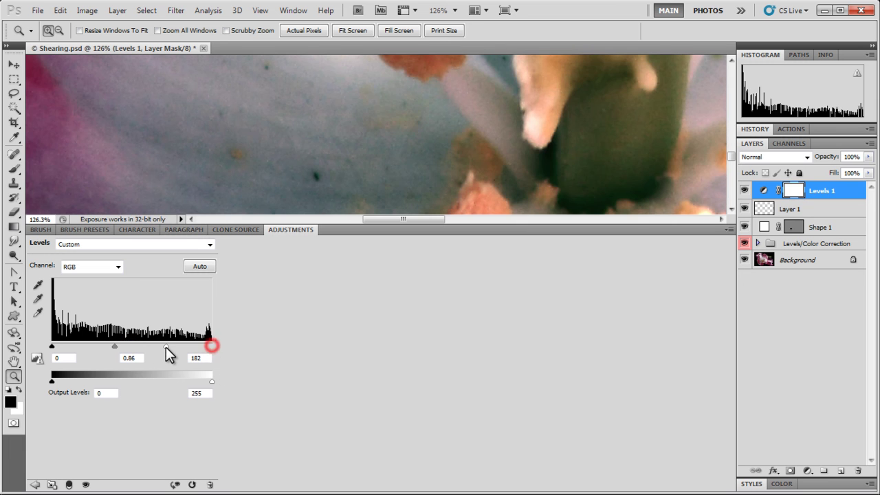
drag(53, 346, 81, 365)
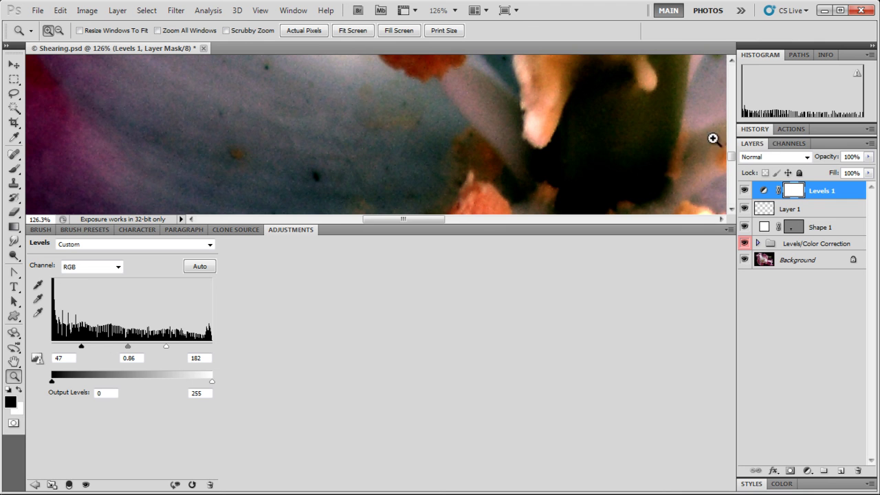
mouse_move(733, 158)
mouse_down()
mouse_move(732, 168)
mouse_move(734, 161)
mouse_up()
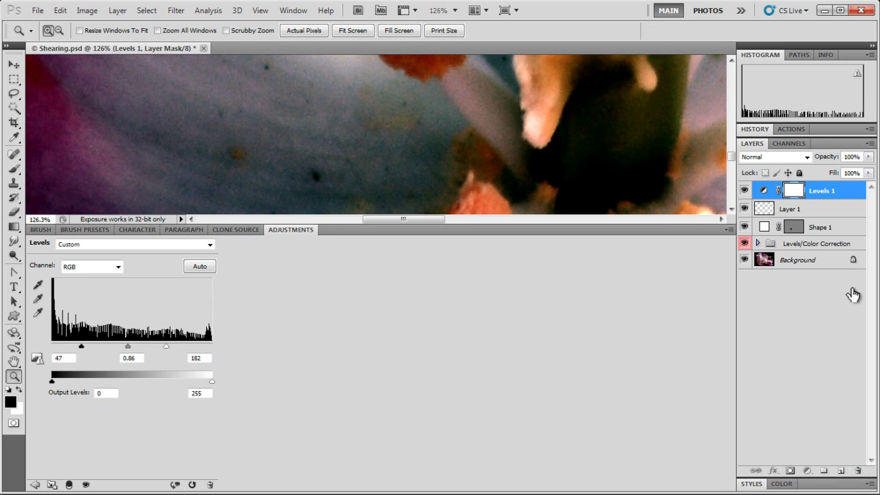
click(275, 229)
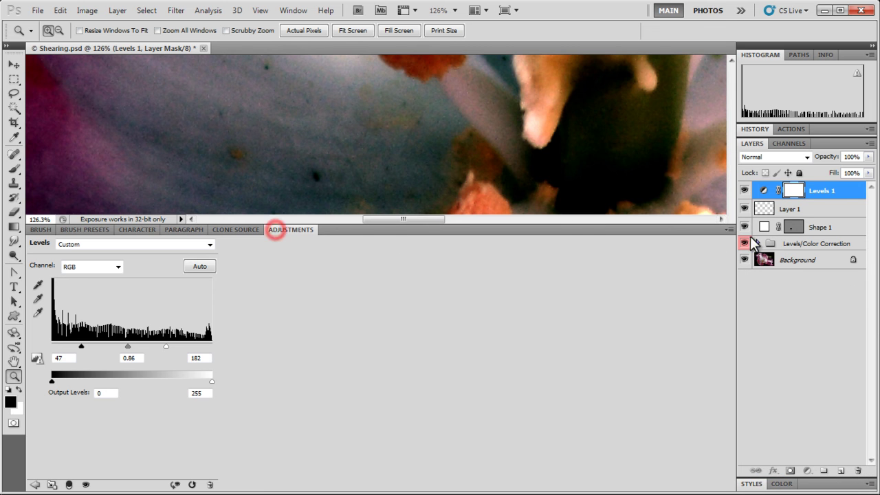
click(827, 190)
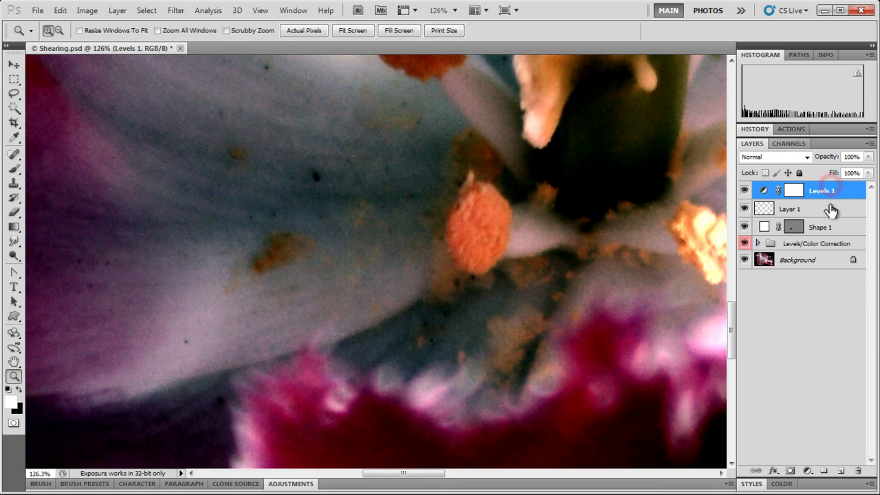
Step: Delete the Levels adjustment layer and the empty layer together, leaving the faint logo's shape layer selected
shift+click(830, 208)
drag(830, 206, 858, 472)
click(797, 191)
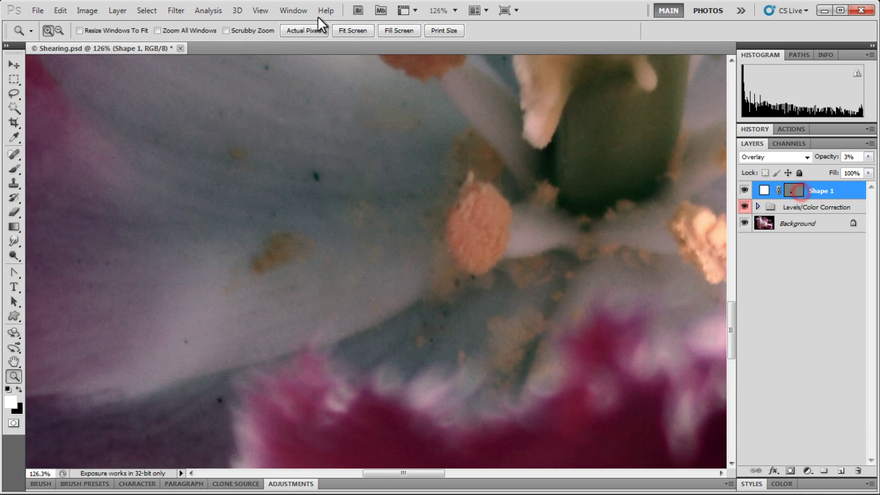
Step: Draw a second, small white logo in the upper-right corner of the photo as a new shape layer with the Custom Shape tool
click(260, 10)
click(290, 136)
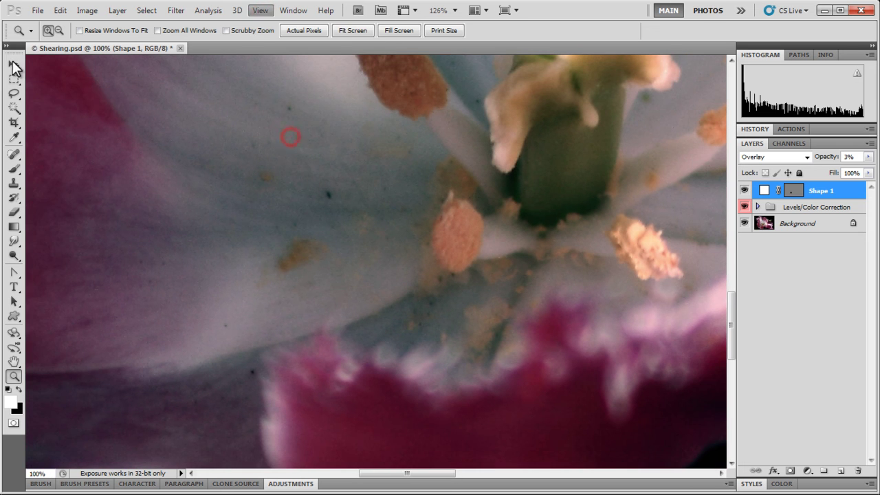
click(12, 64)
click(261, 11)
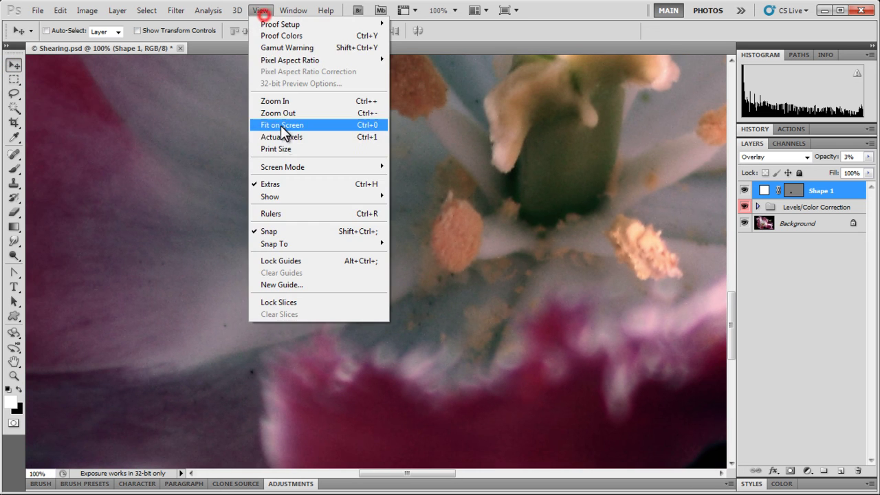
click(289, 125)
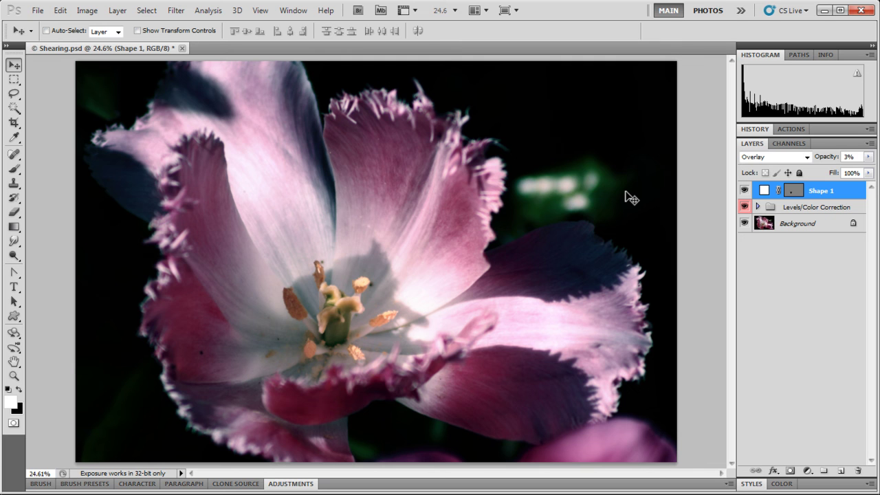
click(13, 317)
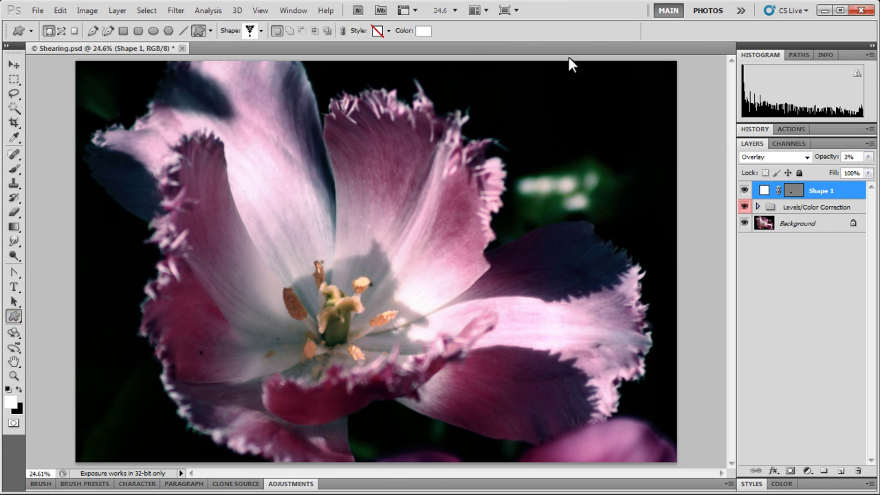
drag(668, 67, 615, 141)
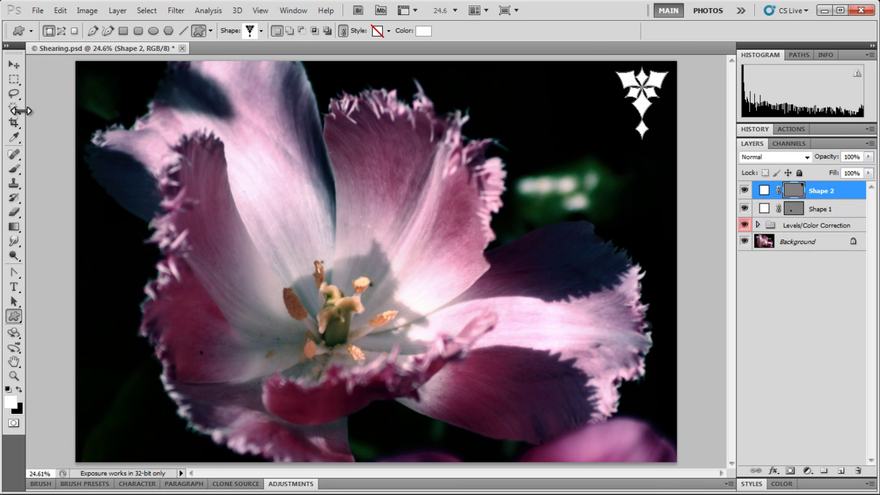
Step: Hide the path outline of the corner logo and set its shape layer's opacity to 15%
click(803, 194)
right_click(808, 195)
click(852, 193)
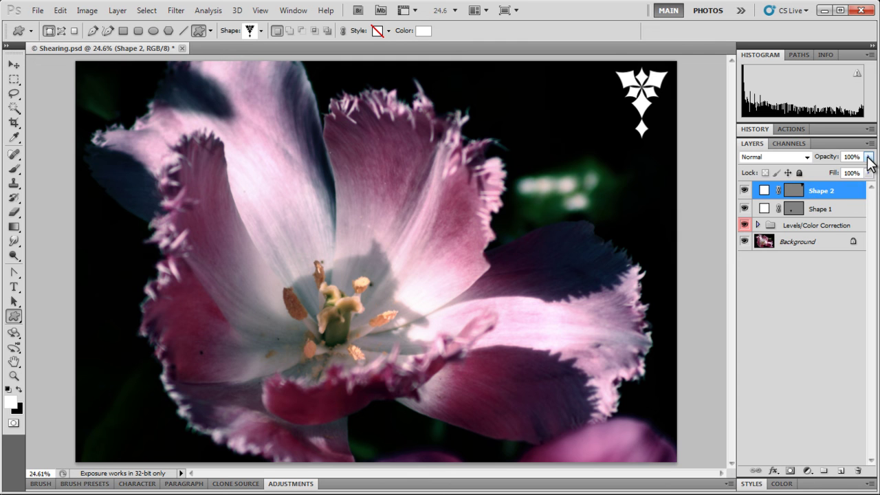
click(862, 157)
text(15)
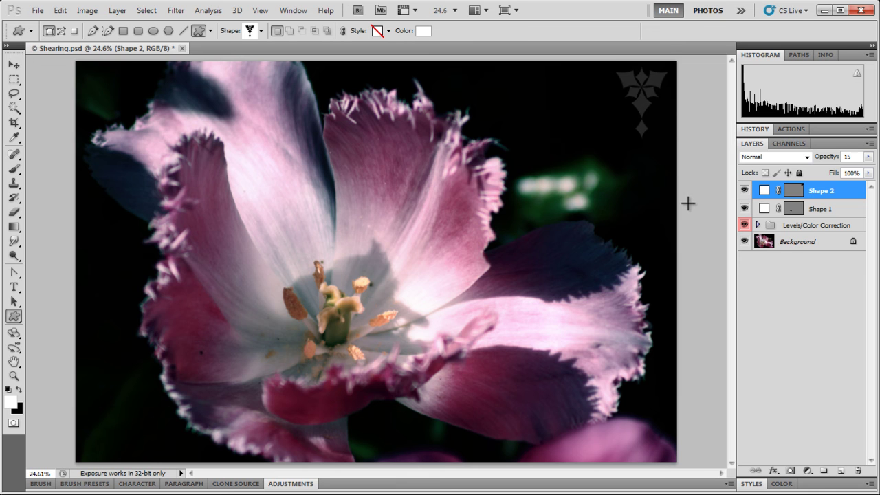
key(Return)
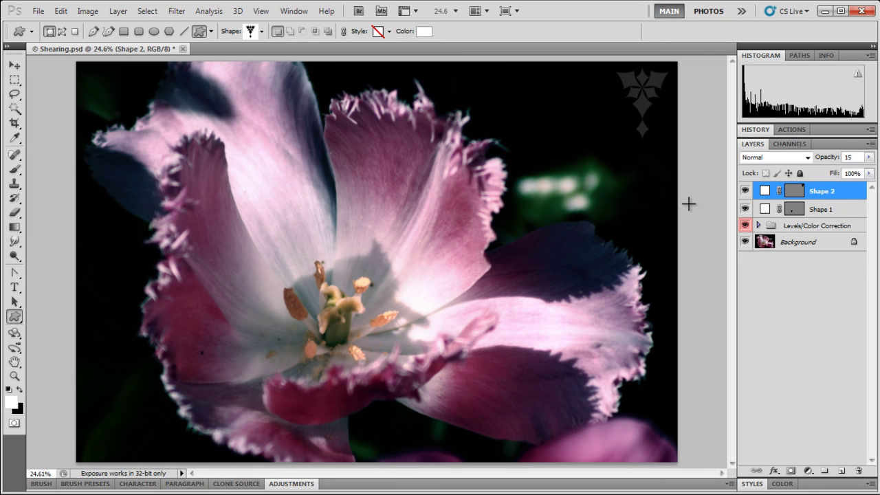